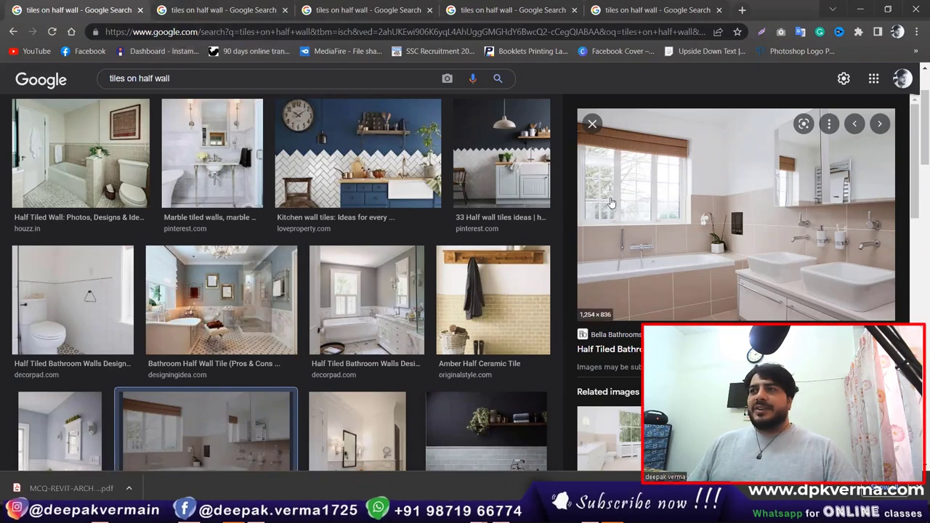
Browse the half-wall tile reference tabs in Chrome, ending on the mosaic bathroom, then switch to Revit.
{"action": "left_click", "coordinate": [241, 10]}
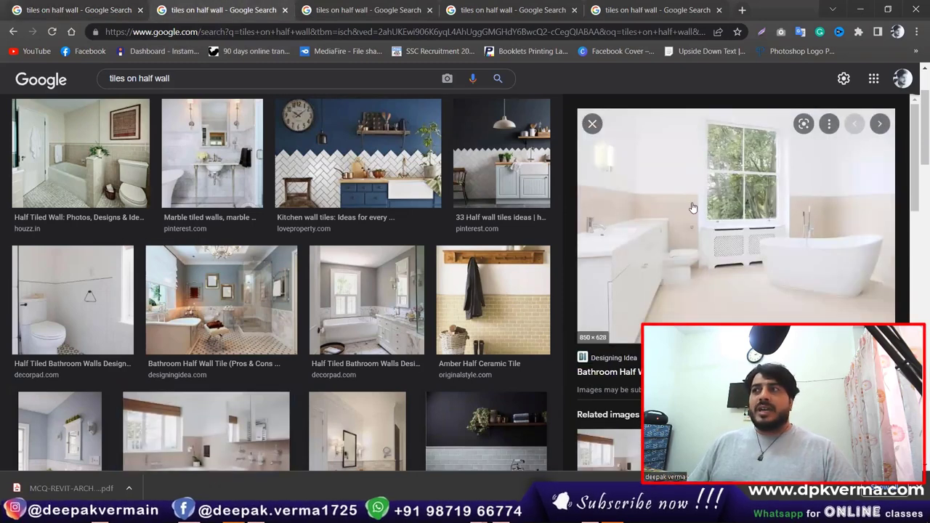
{"action": "left_click", "coordinate": [383, 6]}
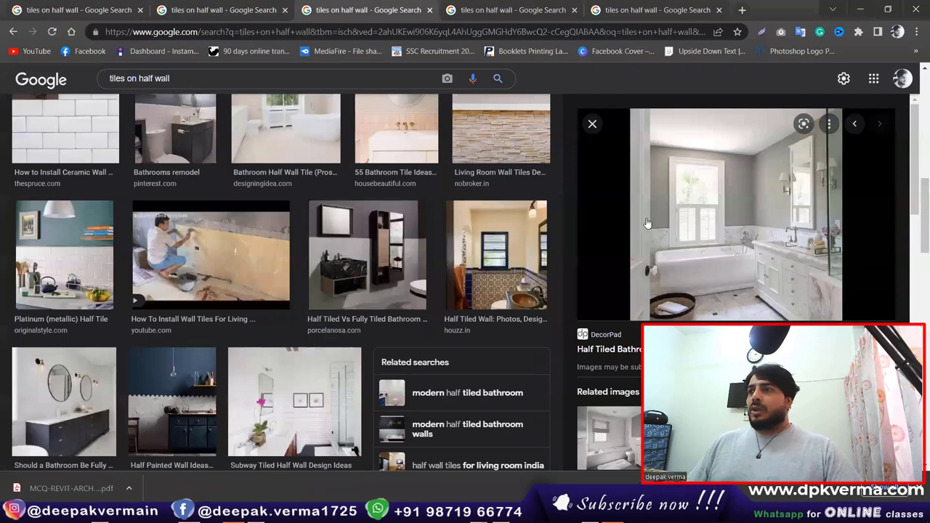
{"action": "key", "text": "ctrl+Tab"}
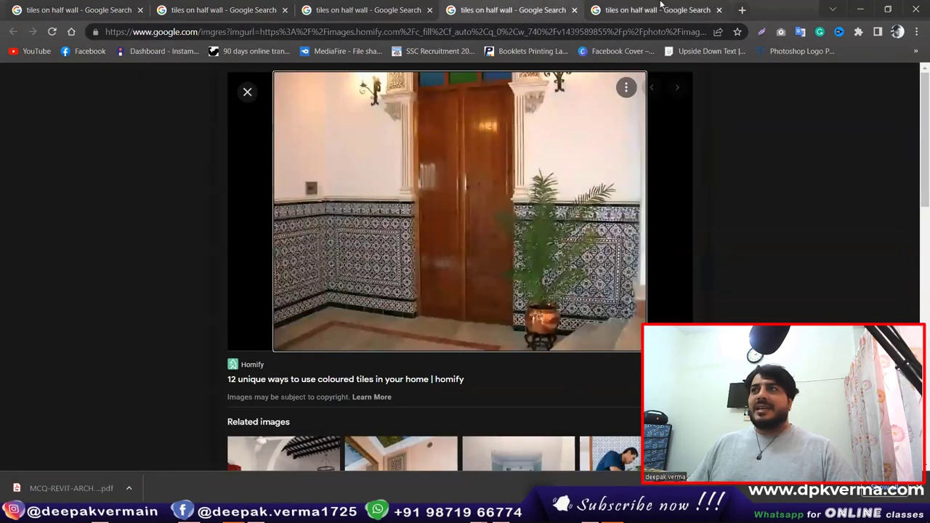
{"action": "left_click", "coordinate": [662, 6]}
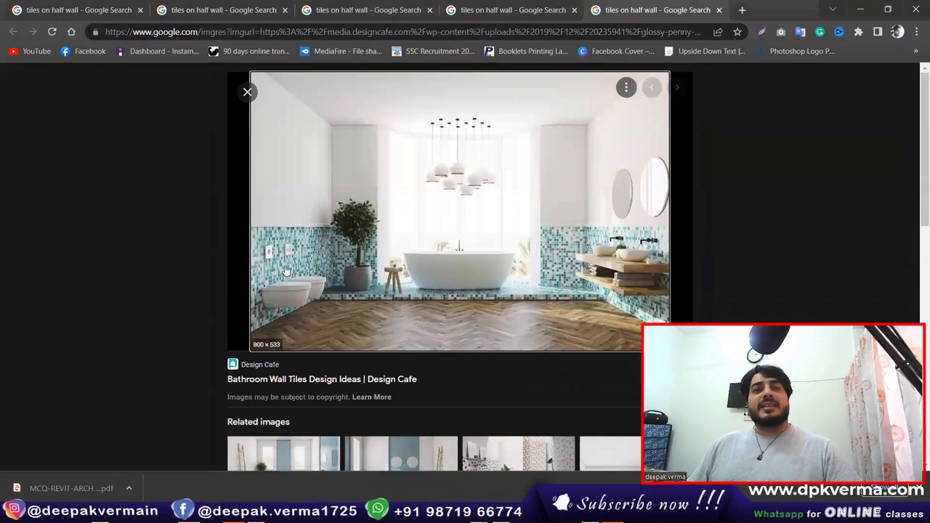
{"action": "left_click", "coordinate": [861, 9]}
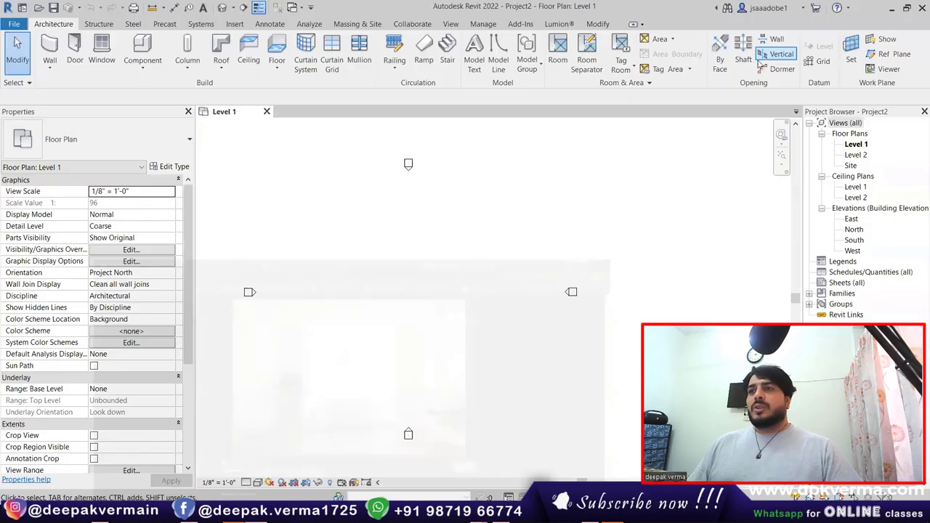
Draw a straight 29-foot architectural wall on the Level 1 plan.
{"action": "left_click", "coordinate": [49, 71]}
{"action": "left_click", "coordinate": [93, 87]}
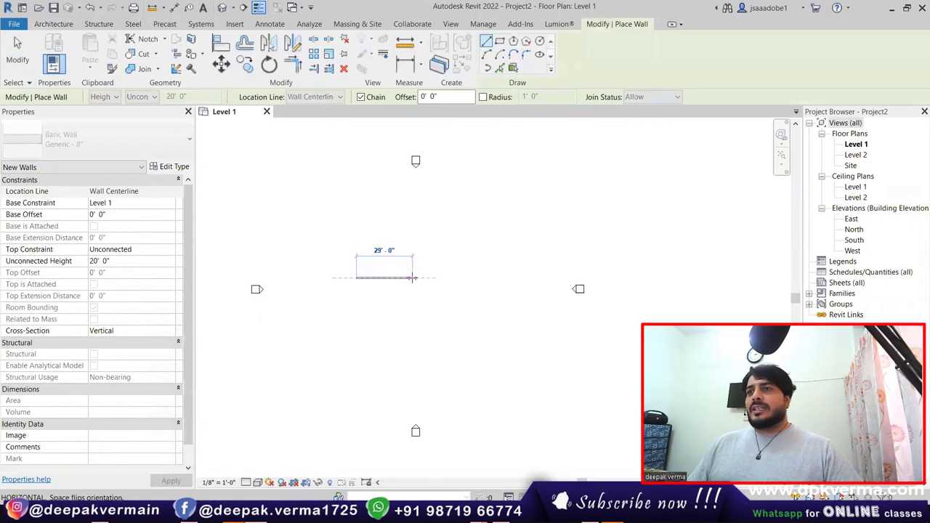
{"action": "left_click", "coordinate": [302, 273]}
{"action": "left_click", "coordinate": [529, 273]}
{"action": "key", "text": "Escape"}
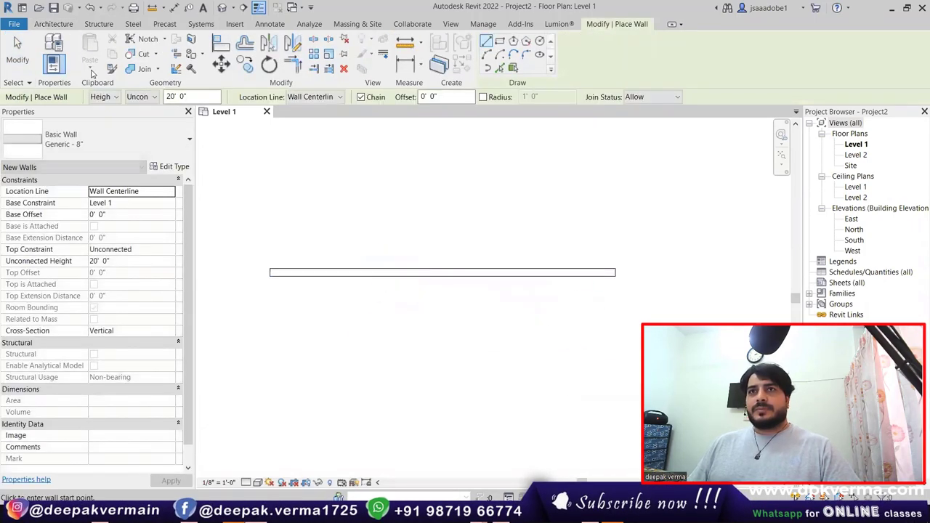
{"action": "key", "text": "Escape"}
Place a door in the wall and flip its swing to the other side.
{"action": "left_click", "coordinate": [50, 69]}
{"action": "left_click", "coordinate": [75, 51]}
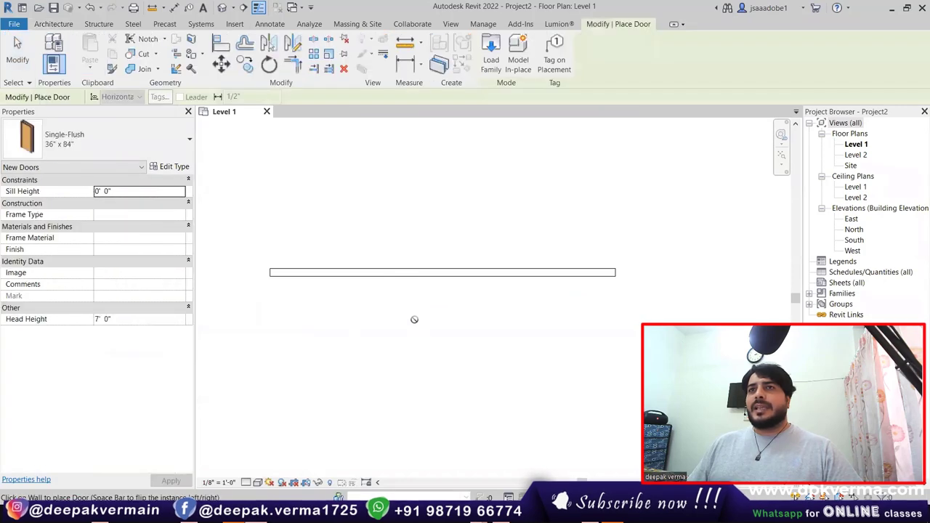
{"action": "left_click", "coordinate": [353, 273]}
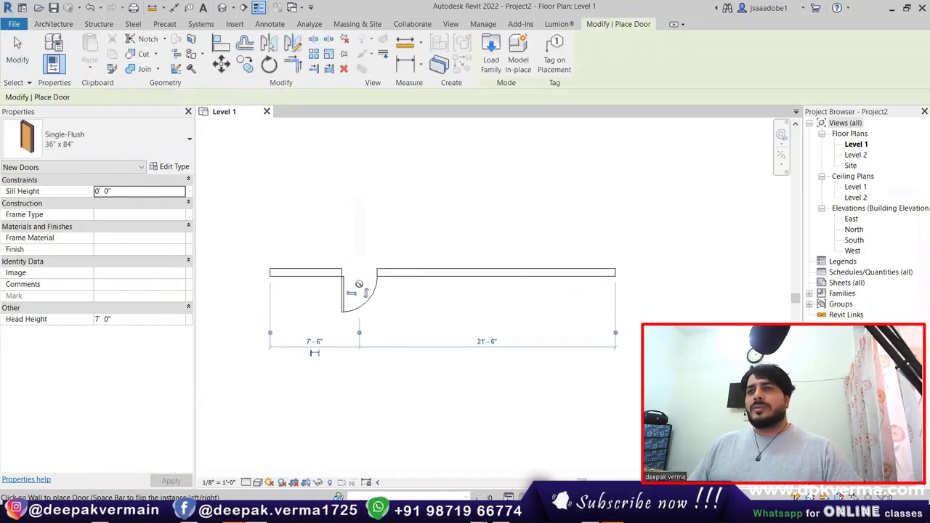
{"action": "scroll", "coordinate": [353, 284], "scroll_direction": "up", "scroll_amount": 3}
{"action": "key", "text": "Escape"}
{"action": "key", "text": "Escape"}
{"action": "left_click", "coordinate": [342, 299]}
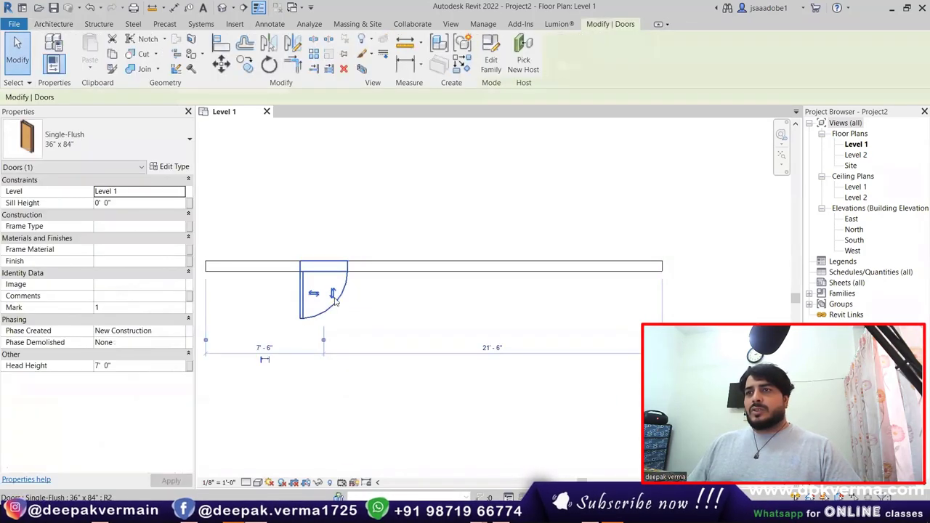
{"action": "left_click", "coordinate": [332, 294]}
{"action": "key", "text": "Escape"}
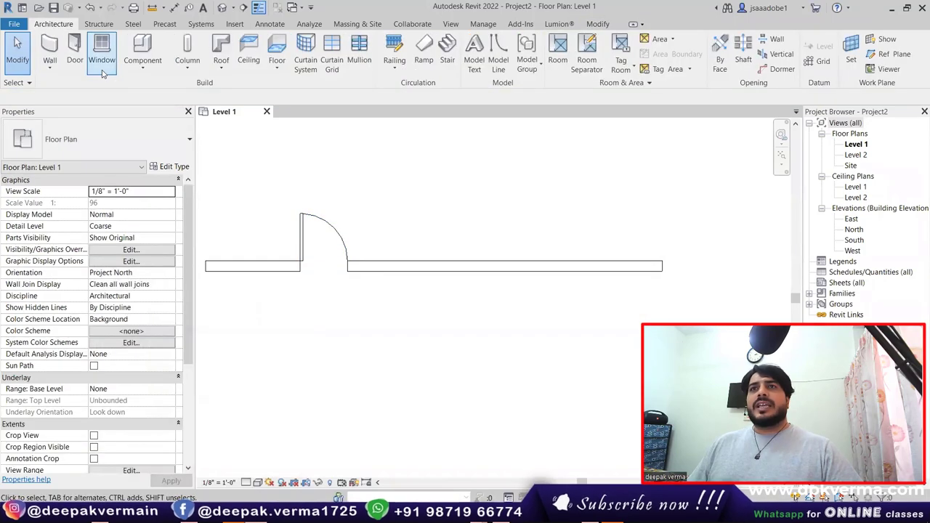
Load the ExtSgl (2) glazed door family and place it in the wall.
{"action": "left_click", "coordinate": [74, 51]}
{"action": "left_click", "coordinate": [491, 58]}
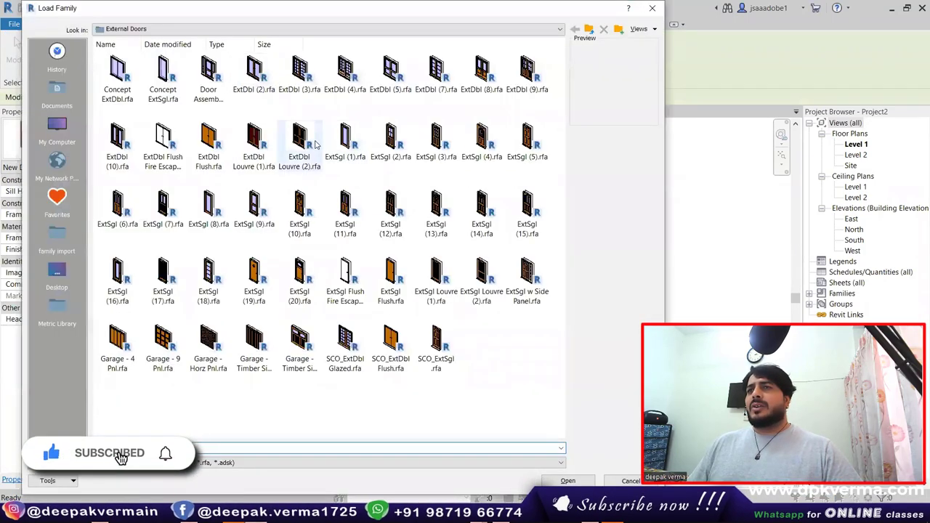
{"action": "left_click", "coordinate": [345, 141]}
{"action": "left_click", "coordinate": [385, 145]}
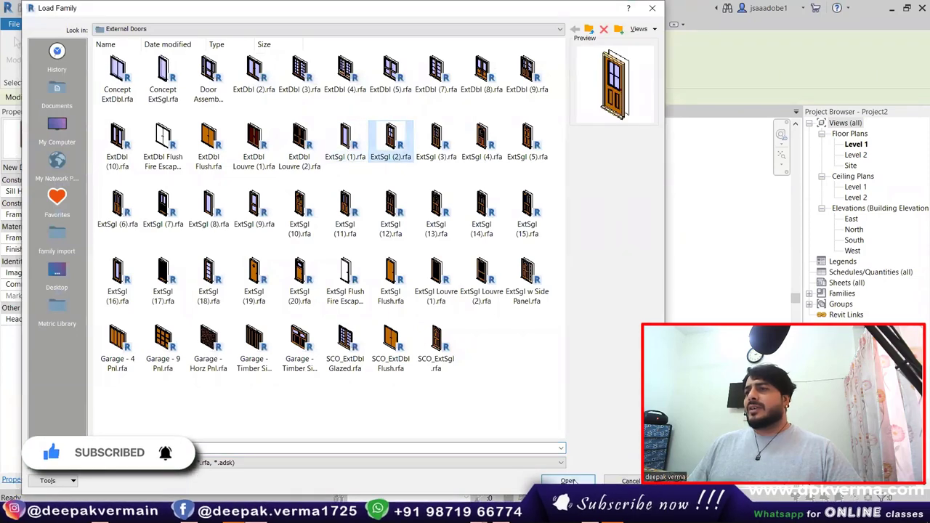
{"action": "double_click", "coordinate": [386, 147]}
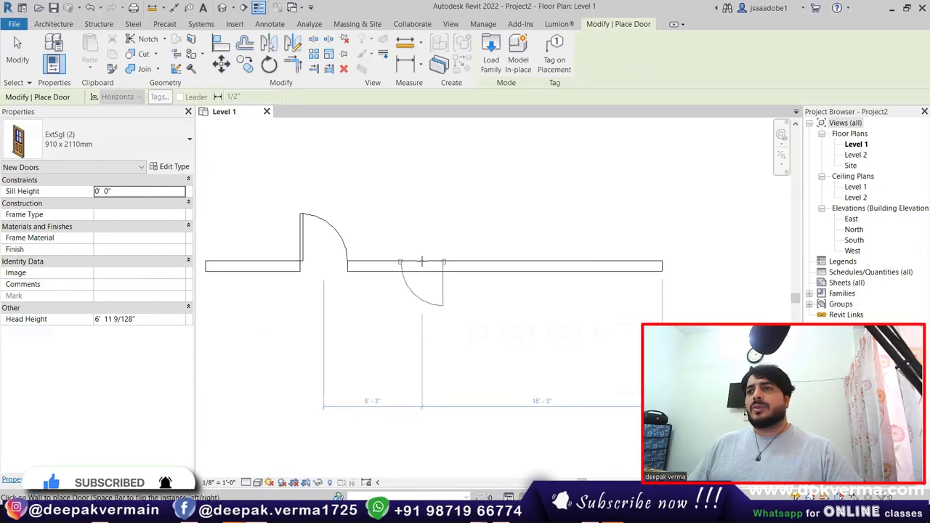
{"action": "left_click", "coordinate": [423, 272]}
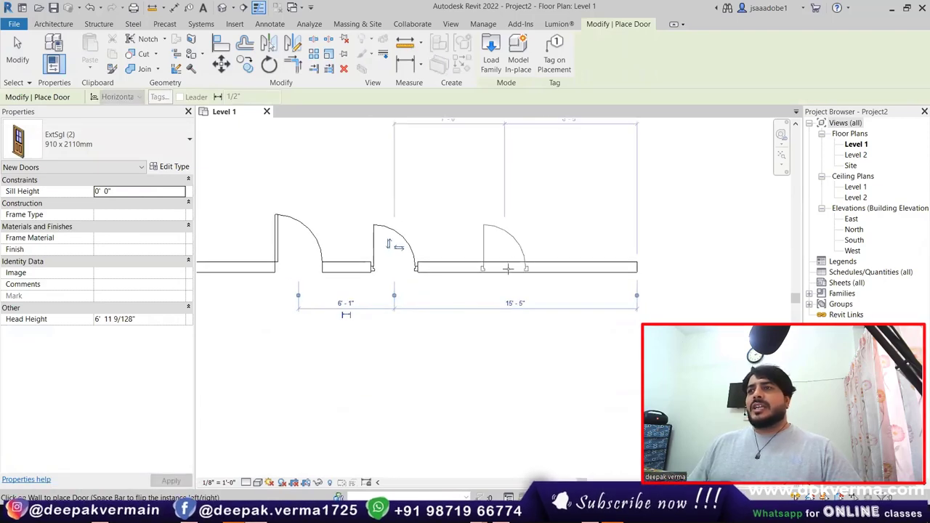
{"action": "left_click", "coordinate": [53, 24]}
Place a window in the wall to the right of the doors.
{"action": "left_click", "coordinate": [102, 55]}
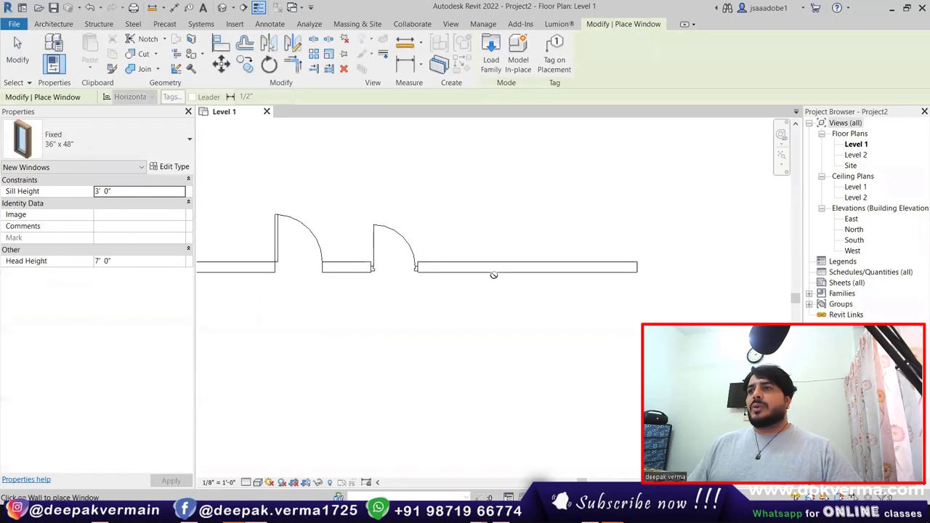
{"action": "left_click", "coordinate": [514, 266]}
{"action": "right_click", "coordinate": [516, 195]}
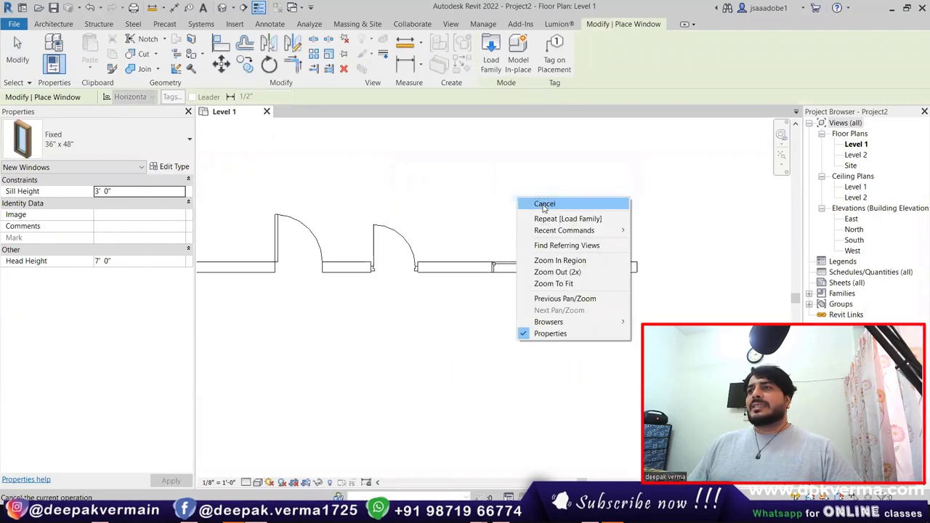
{"action": "left_click", "coordinate": [527, 196]}
Set the wall's Top Constraint to Level 2 and open the default 3D view.
{"action": "left_click", "coordinate": [451, 267]}
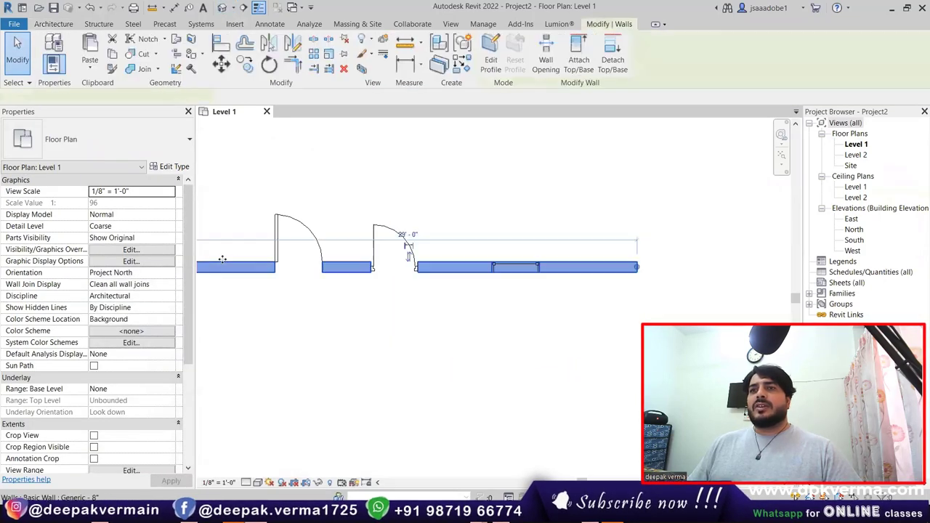
{"action": "left_click", "coordinate": [170, 249]}
{"action": "left_click", "coordinate": [158, 282]}
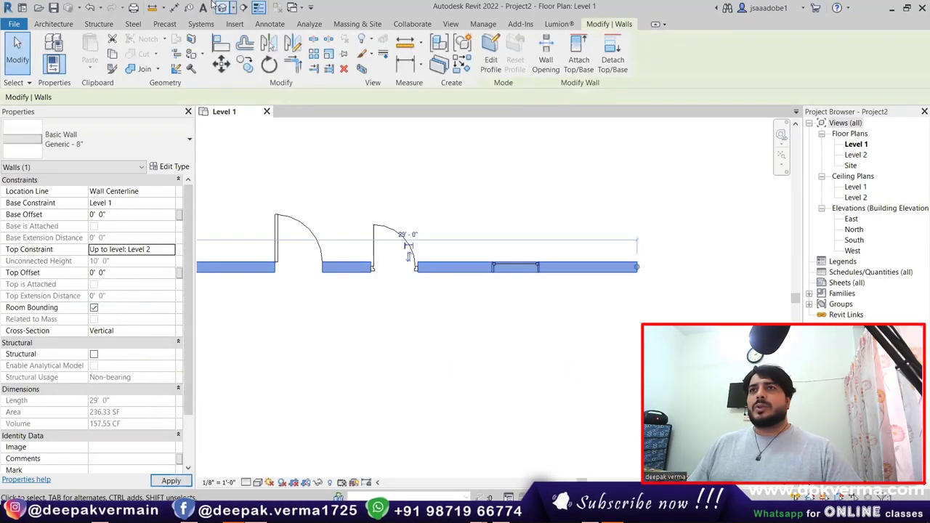
{"action": "left_click", "coordinate": [222, 7]}
Switch the 3D view to Shaded and orbit to face the wall.
{"action": "scroll", "coordinate": [492, 286], "scroll_direction": "up", "scroll_amount": 5}
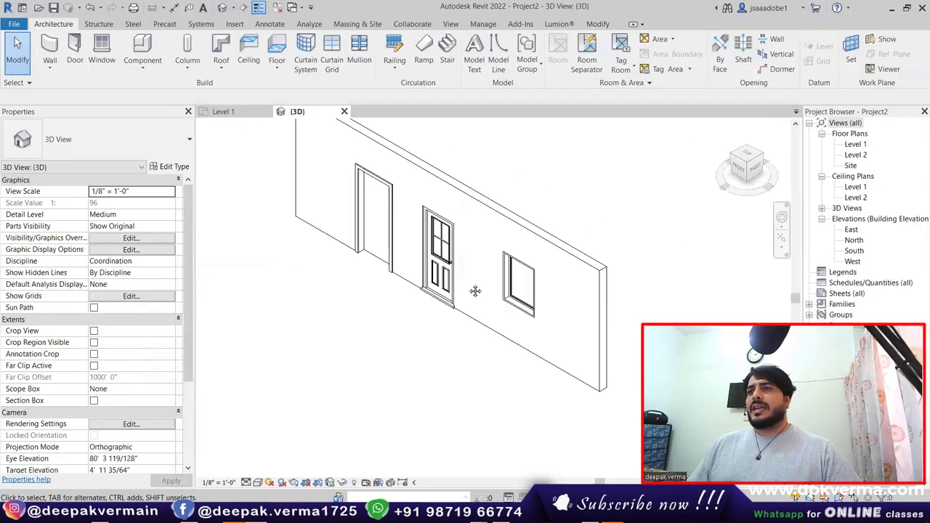
{"action": "left_click", "coordinate": [258, 483]}
{"action": "left_click", "coordinate": [343, 442]}
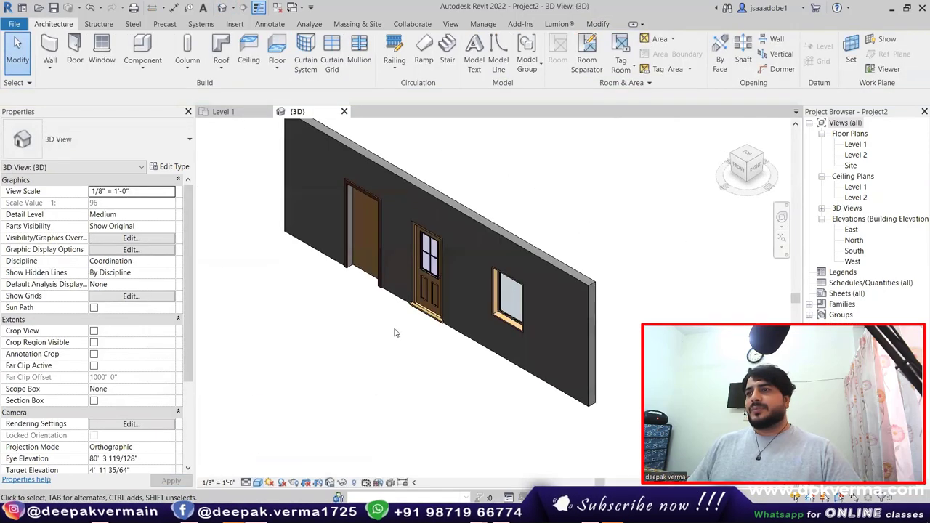
{"action": "mouse_move", "coordinate": [407, 349]}
{"action": "middle_mouse_down", "text": "shift"}
{"action": "mouse_move", "coordinate": [547, 245]}
{"action": "mouse_move", "coordinate": [473, 325]}
{"action": "middle_mouse_up", "text": "shift"}
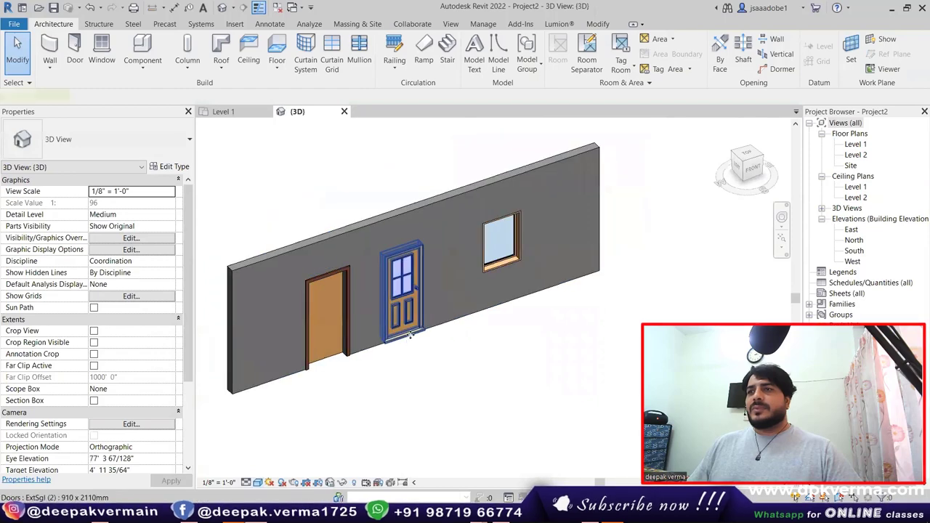
Slide the glazed door along the wall, then return to the Level 1 plan.
{"action": "left_click", "coordinate": [407, 291]}
{"action": "left_click", "coordinate": [431, 389]}
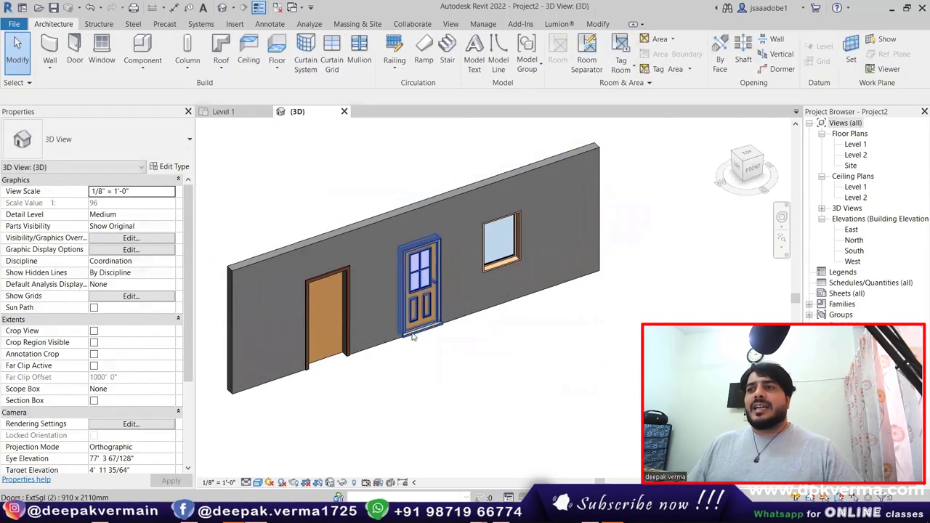
{"action": "left_click_drag", "start_coordinate": [424, 335], "coordinate": [409, 339]}
{"action": "left_click", "coordinate": [407, 365]}
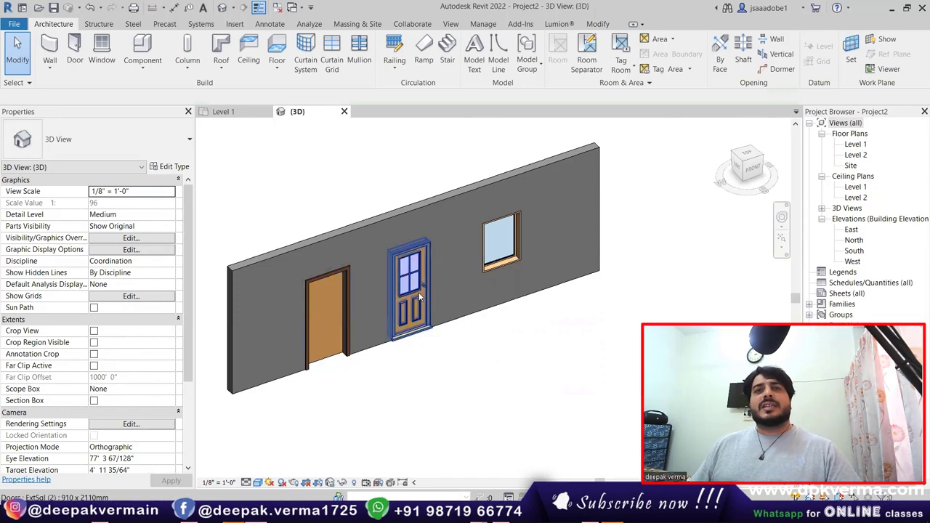
{"action": "double_click", "coordinate": [852, 145]}
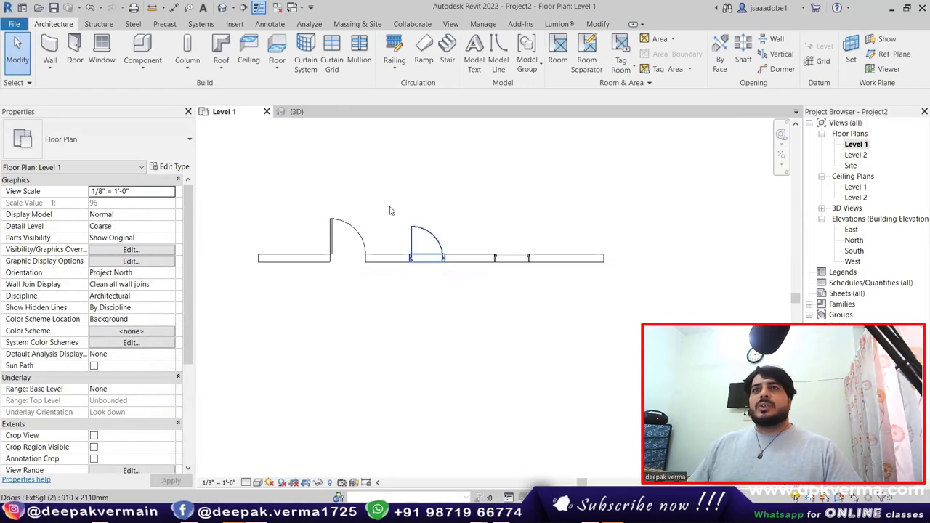
Duplicate the wall type as a new Basic Wall type named 'finish wall'.
{"action": "left_click", "coordinate": [51, 45]}
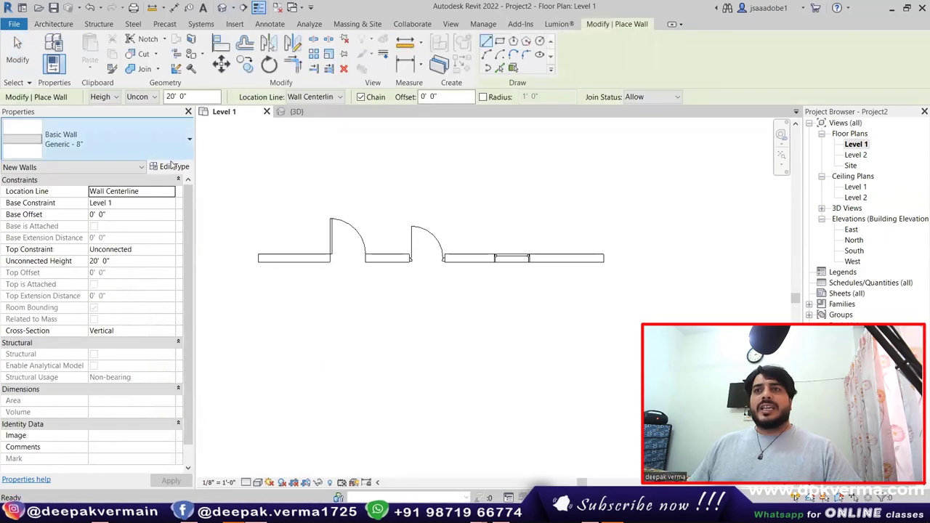
{"action": "left_click", "coordinate": [171, 167]}
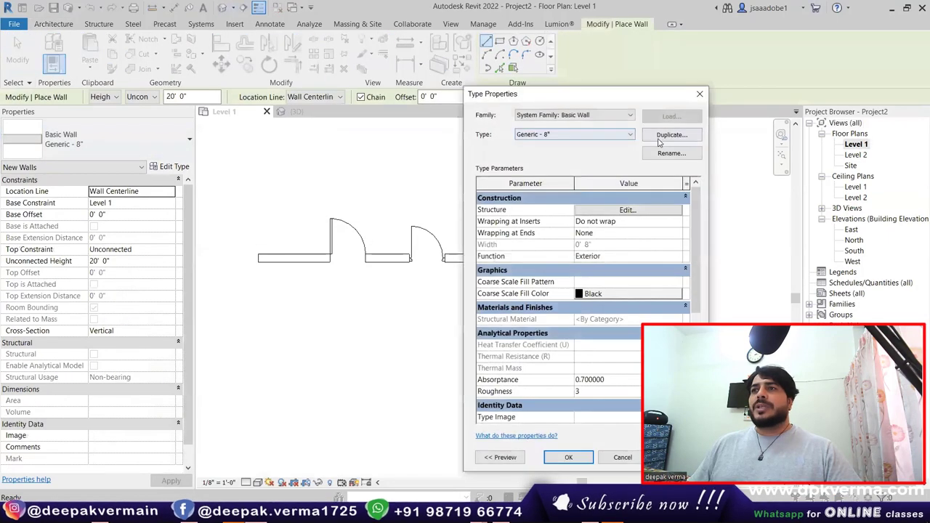
{"action": "left_click", "coordinate": [665, 135]}
{"action": "type", "text": "fini"}
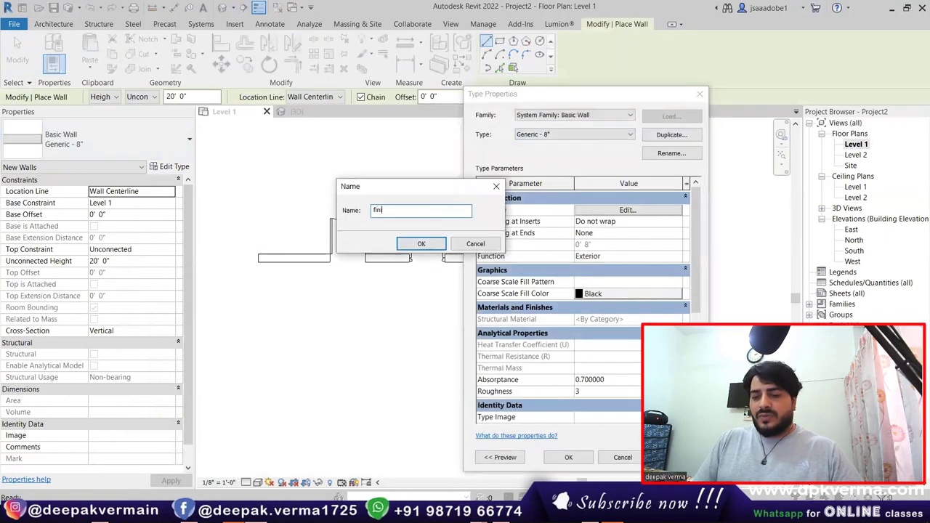
{"action": "type", "text": "sh wall"}
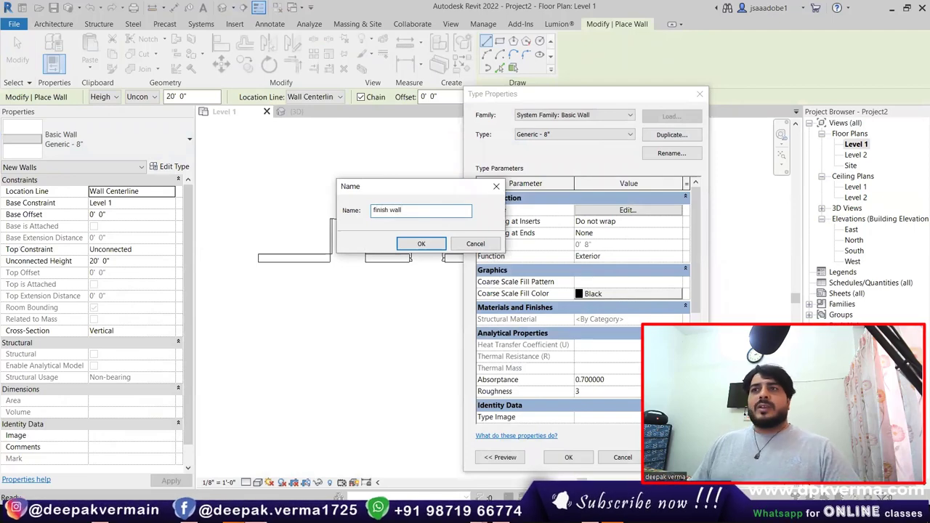
{"action": "left_click", "coordinate": [422, 243]}
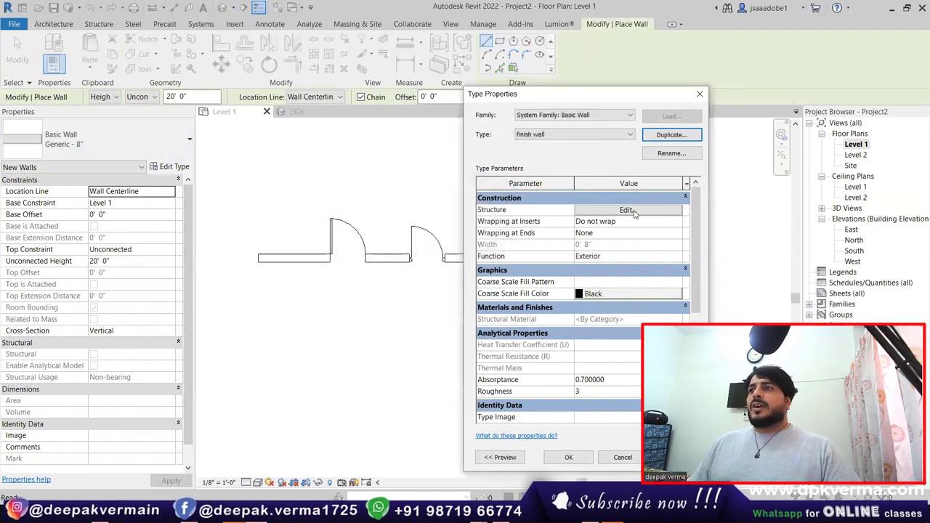
Set the finish wall's single structure layer thickness to 1" and accept the type.
{"action": "left_click", "coordinate": [627, 210]}
{"action": "left_click", "coordinate": [592, 218]}
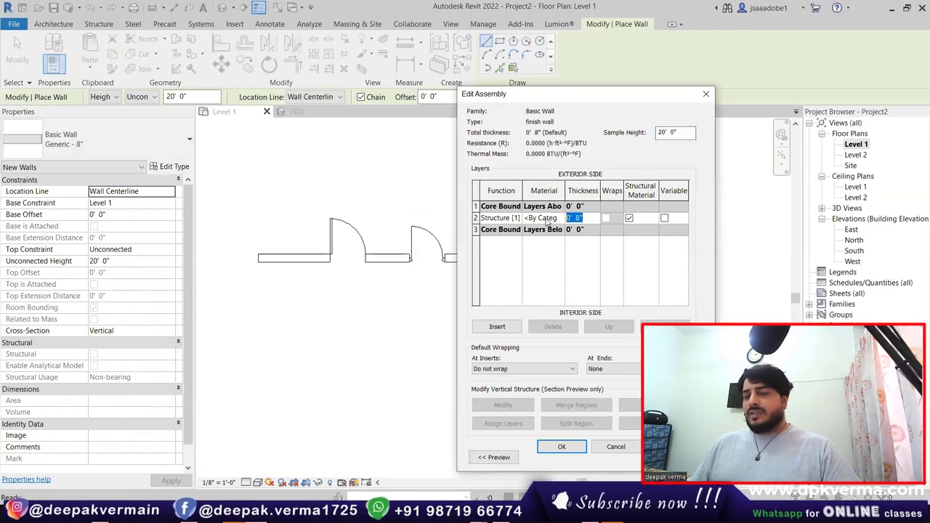
{"action": "type", "text": "\""}
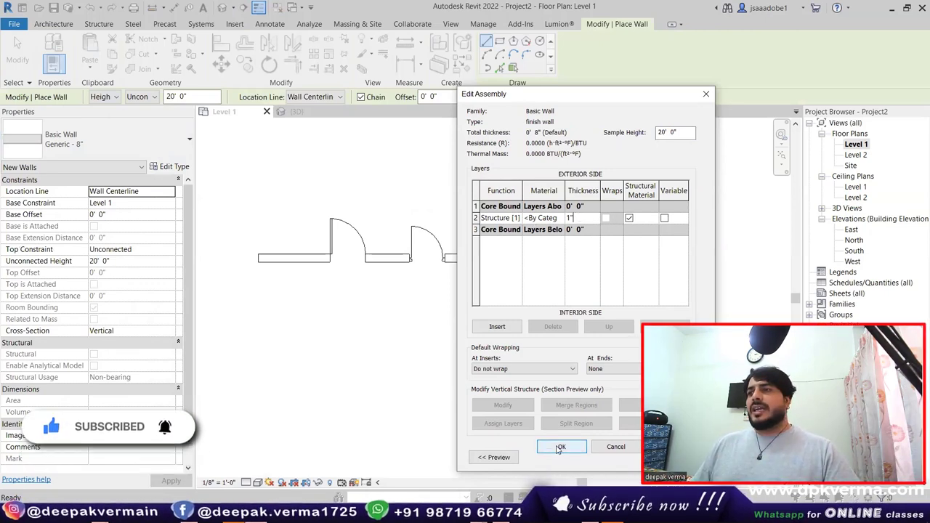
{"action": "left_click", "coordinate": [562, 446]}
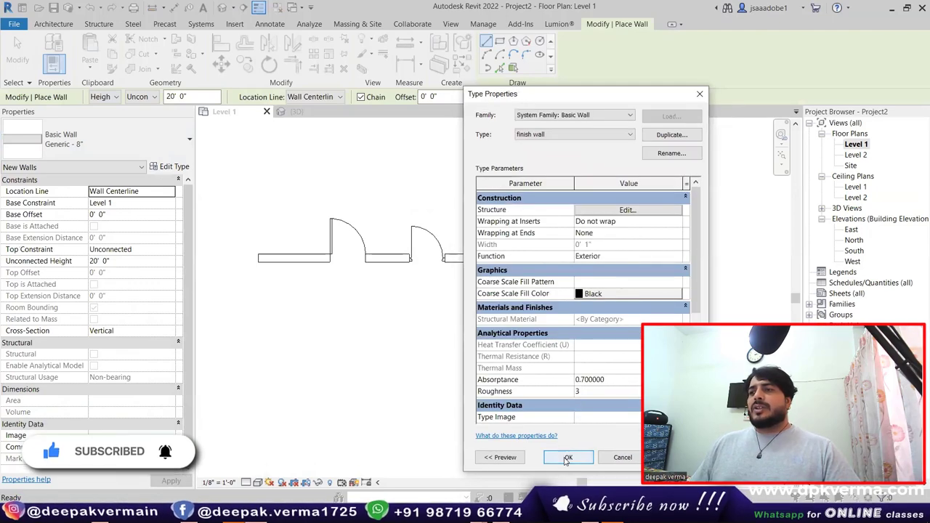
{"action": "left_click", "coordinate": [568, 458]}
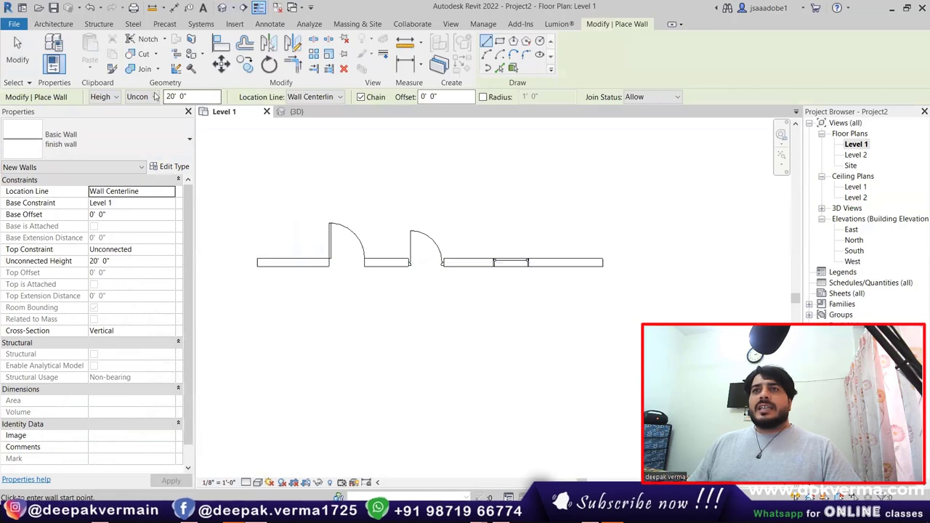
Set the new wall to Unconnected 4' height with Finish Face: Exterior location line.
{"action": "left_click", "coordinate": [144, 97]}
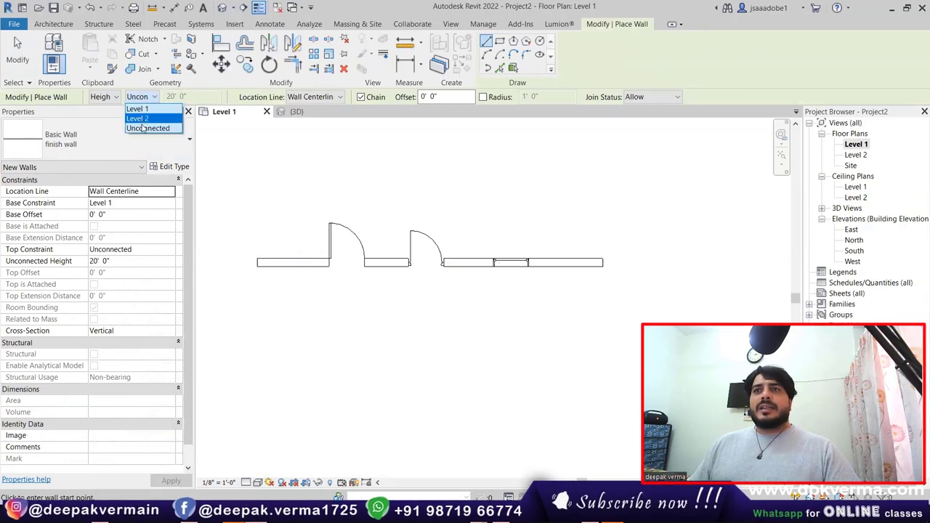
{"action": "left_click", "coordinate": [147, 128]}
{"action": "type", "text": "4"}
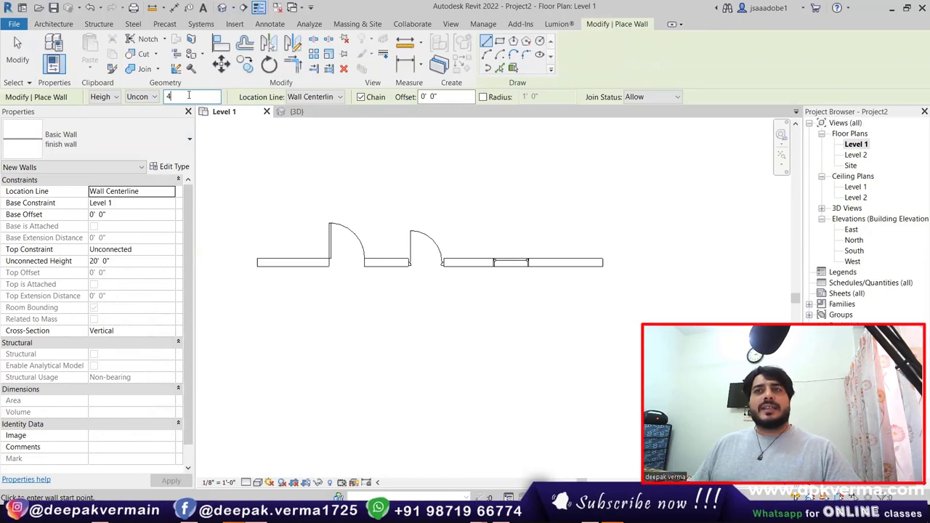
{"action": "left_click", "coordinate": [308, 98]}
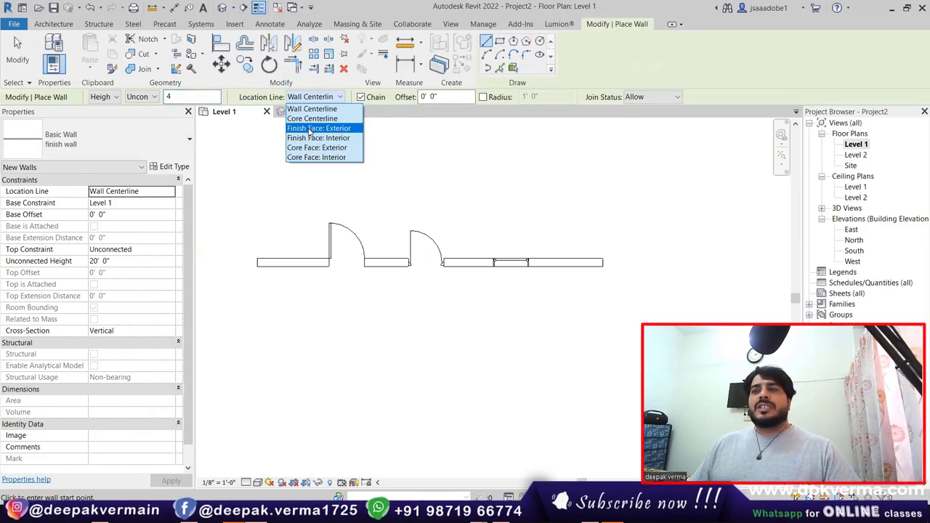
{"action": "left_click", "coordinate": [310, 128]}
Draw the finish wall end to end along the main wall's exterior face.
{"action": "left_click", "coordinate": [258, 264]}
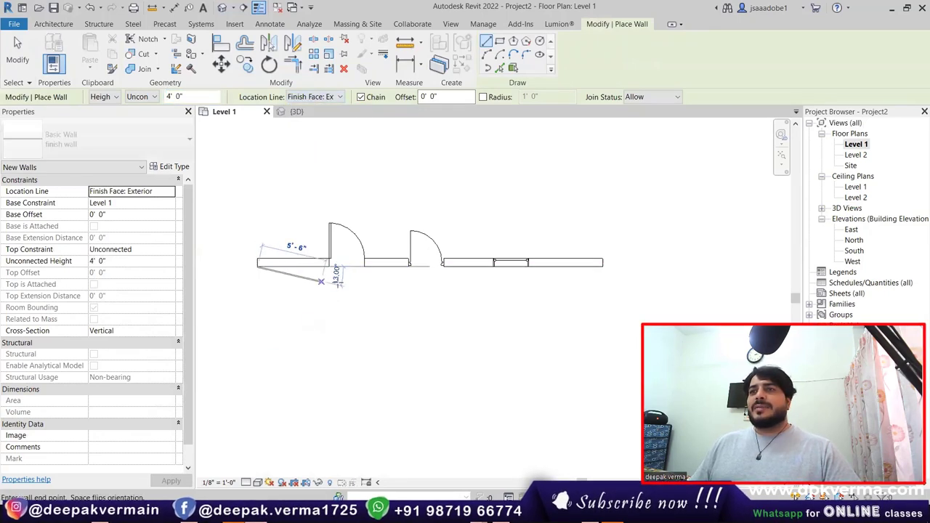
{"action": "left_click", "coordinate": [597, 266]}
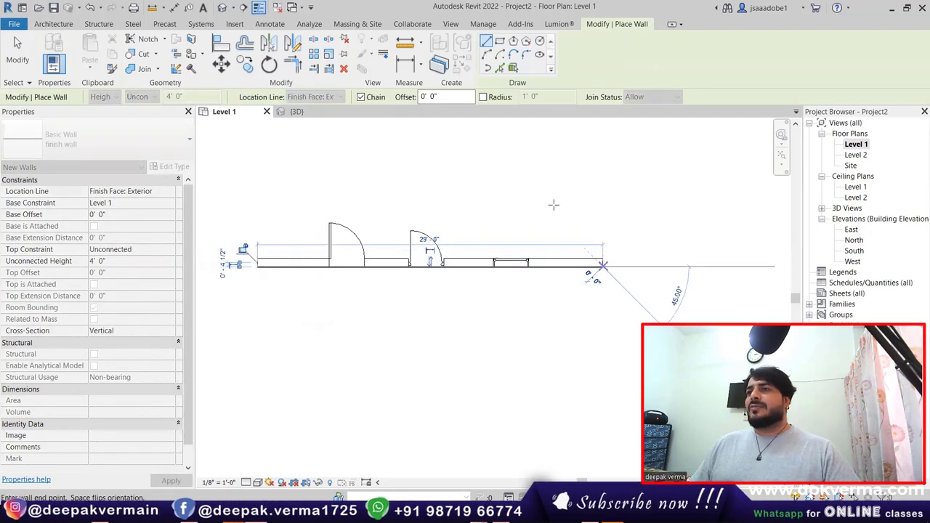
{"action": "right_click", "coordinate": [547, 301]}
{"action": "left_click", "coordinate": [594, 220]}
{"action": "scroll", "coordinate": [341, 274], "scroll_direction": "up", "scroll_amount": 5}
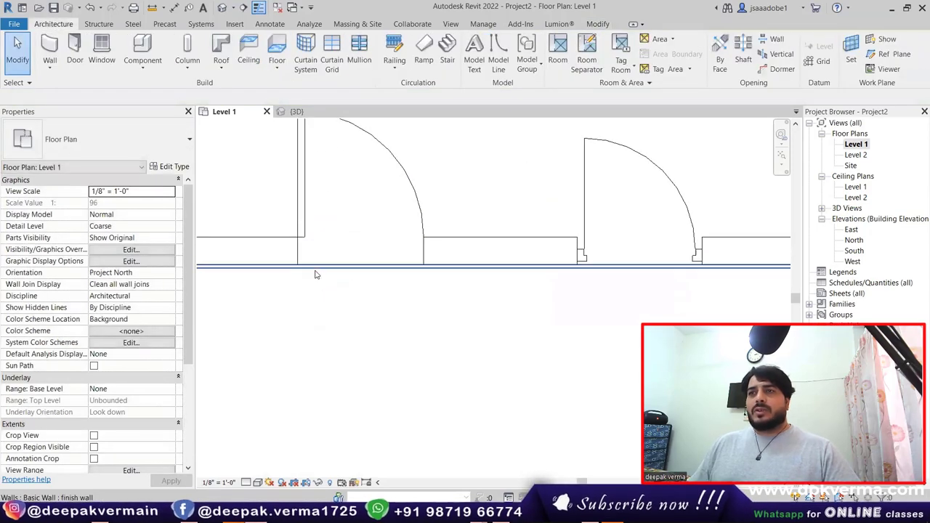
{"action": "left_click", "coordinate": [222, 7]}
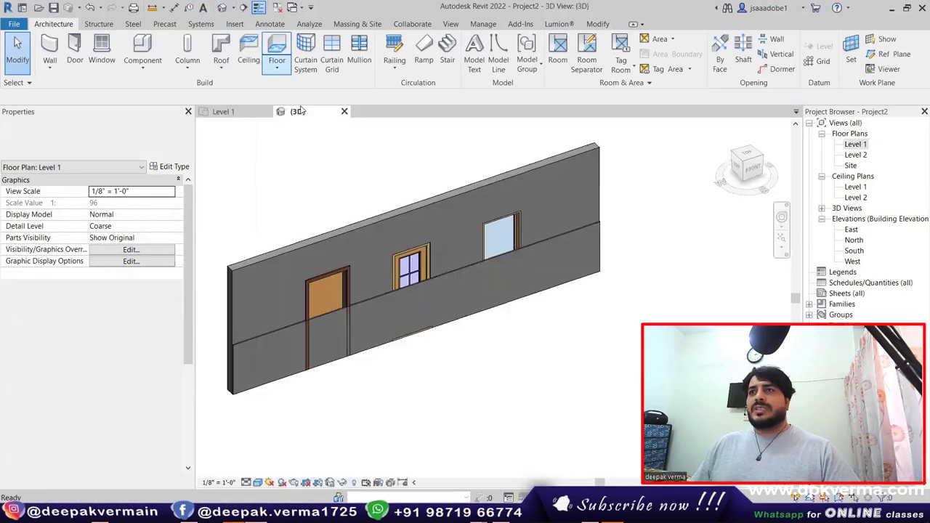
{"action": "middle_click_drag", "start_coordinate": [362, 351], "coordinate": [632, 226], "text": "shift"}
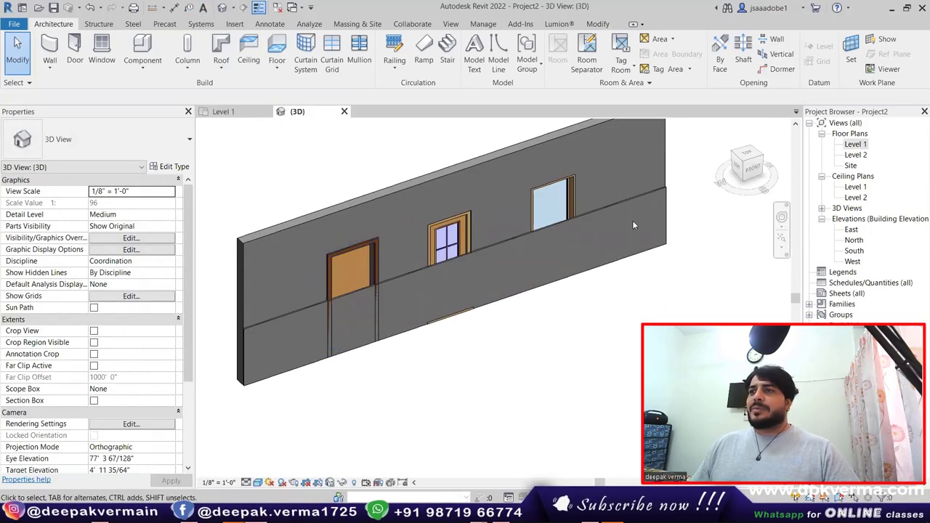
{"action": "middle_click_drag", "start_coordinate": [405, 288], "coordinate": [424, 274]}
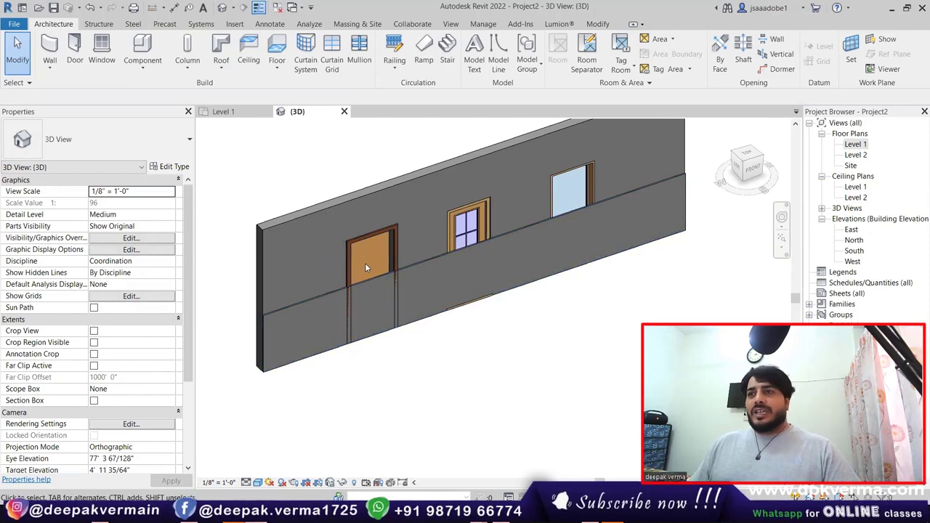
{"action": "scroll", "coordinate": [342, 314], "scroll_direction": "up", "scroll_amount": 2}
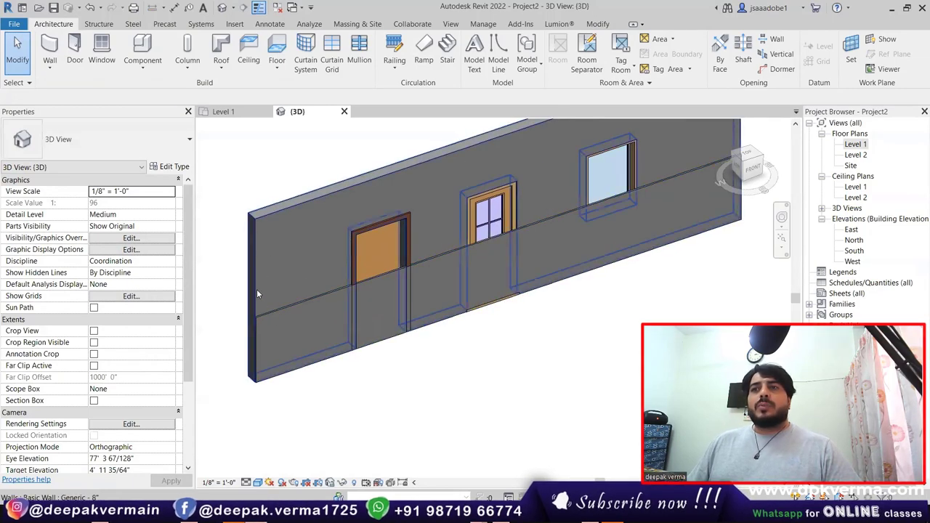
{"action": "scroll", "coordinate": [272, 313], "scroll_direction": "up", "scroll_amount": 3}
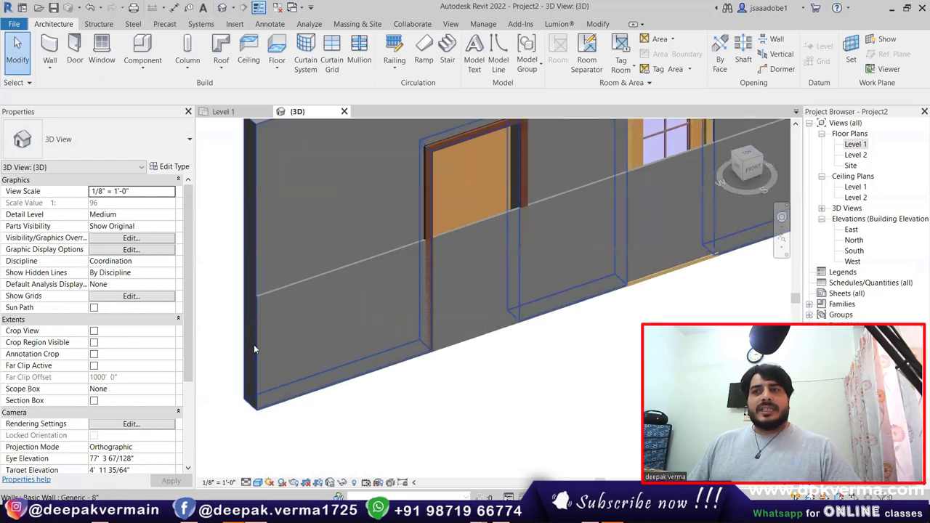
{"action": "scroll", "coordinate": [253, 345], "scroll_direction": "down", "scroll_amount": 2}
{"action": "scroll", "coordinate": [264, 345], "scroll_direction": "down", "scroll_amount": 3}
{"action": "scroll", "coordinate": [262, 331], "scroll_direction": "up", "scroll_amount": 3}
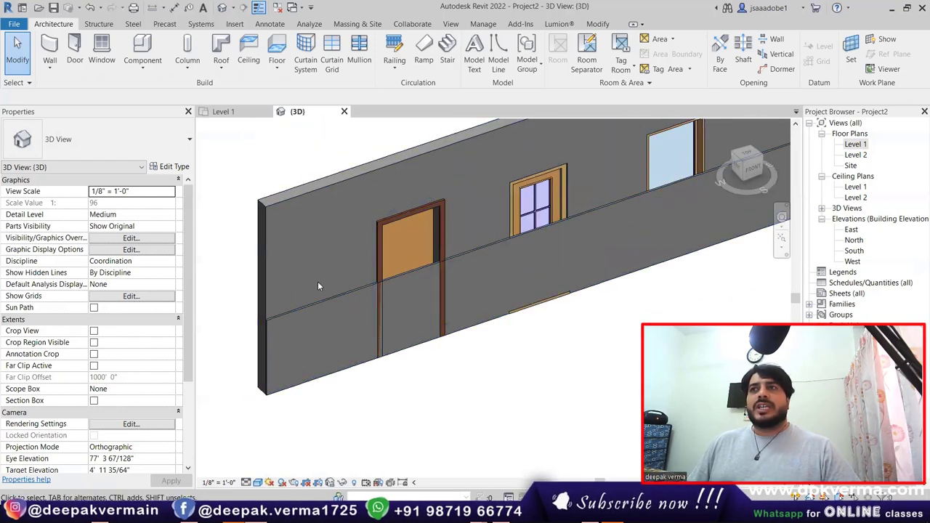
Join the geometry of the main wall and the 4-ft finish wall.
{"action": "left_click", "coordinate": [598, 24]}
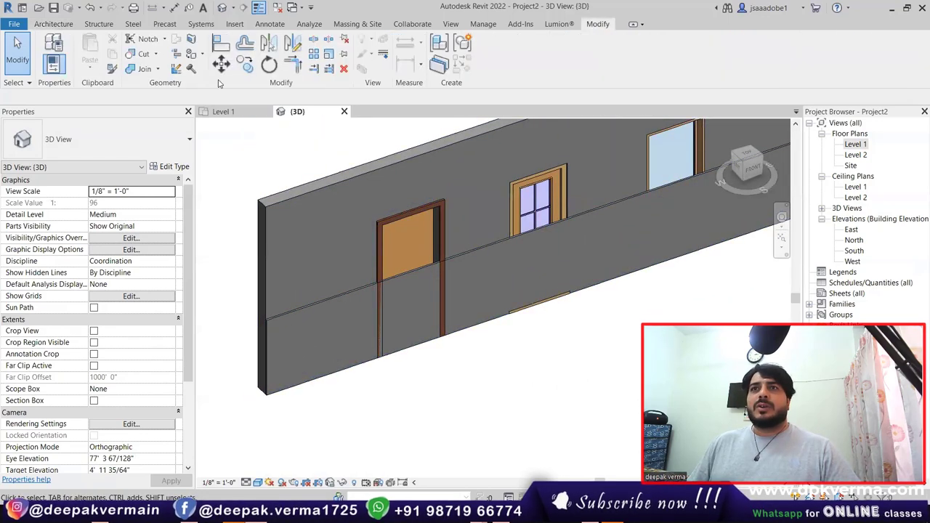
{"action": "left_click", "coordinate": [142, 69]}
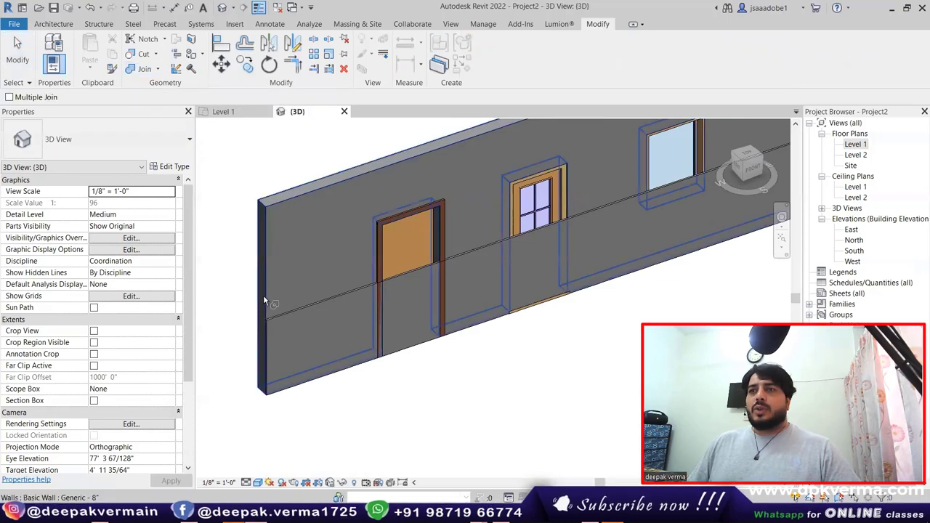
{"action": "left_click", "coordinate": [265, 296]}
{"action": "left_click", "coordinate": [278, 313]}
{"action": "right_click", "coordinate": [246, 162]}
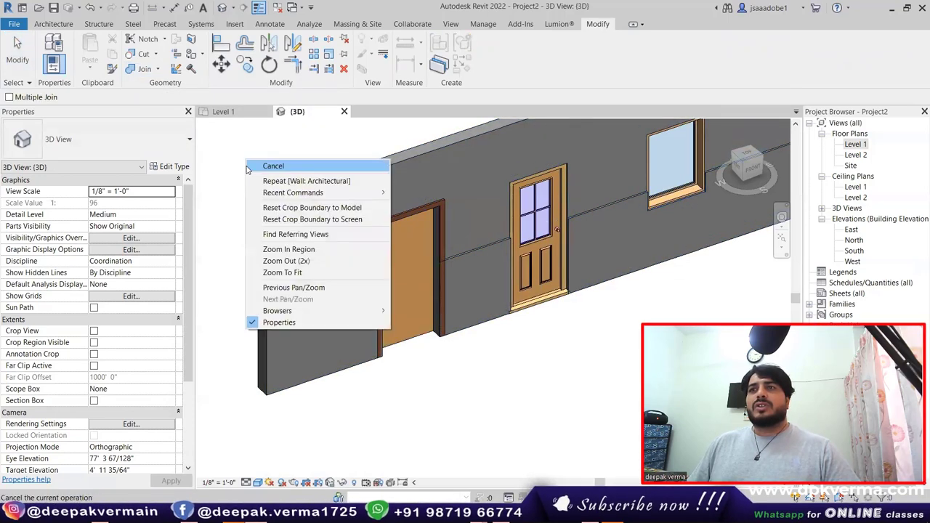
{"action": "left_click", "coordinate": [246, 169]}
{"action": "right_click", "coordinate": [270, 169]}
{"action": "left_click", "coordinate": [369, 213]}
Orbit the 3D view to check the door openings cut through both walls.
{"action": "scroll", "coordinate": [498, 322], "scroll_direction": "down", "scroll_amount": 2}
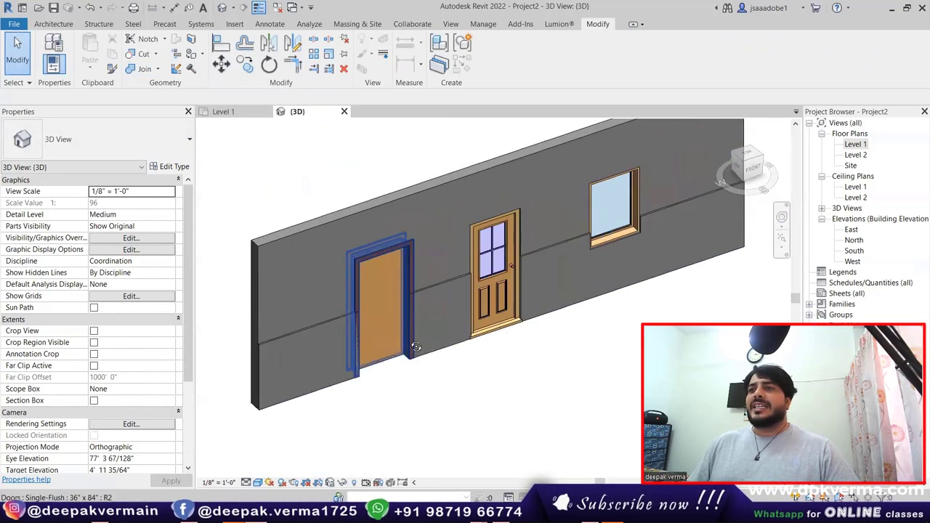
{"action": "mouse_move", "coordinate": [416, 347]}
{"action": "middle_mouse_down", "text": "shift"}
{"action": "mouse_move", "coordinate": [332, 347]}
{"action": "mouse_move", "coordinate": [470, 247]}
{"action": "middle_mouse_up", "text": "shift"}
{"action": "scroll", "coordinate": [364, 313], "scroll_direction": "up", "scroll_amount": 2}
{"action": "scroll", "coordinate": [373, 349], "scroll_direction": "down", "scroll_amount": 1}
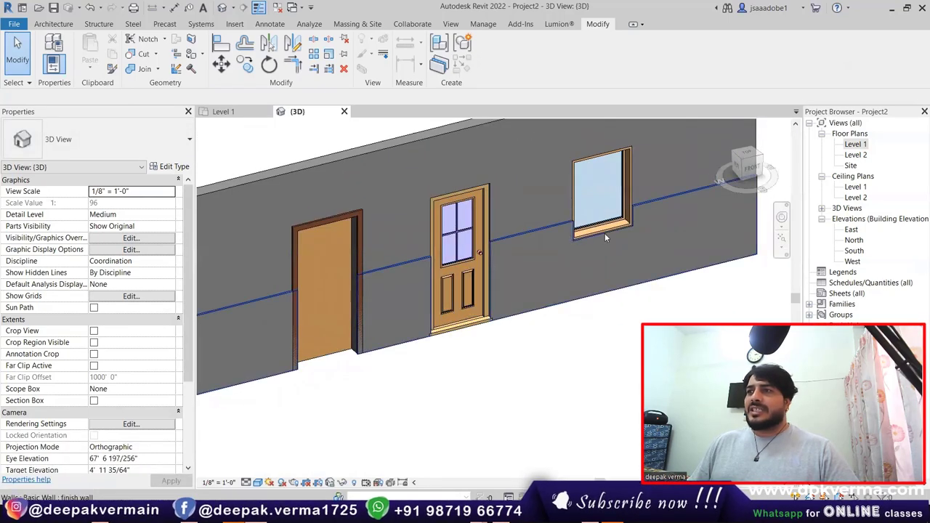
{"action": "middle_click_drag", "start_coordinate": [605, 233], "coordinate": [584, 263], "text": "shift"}
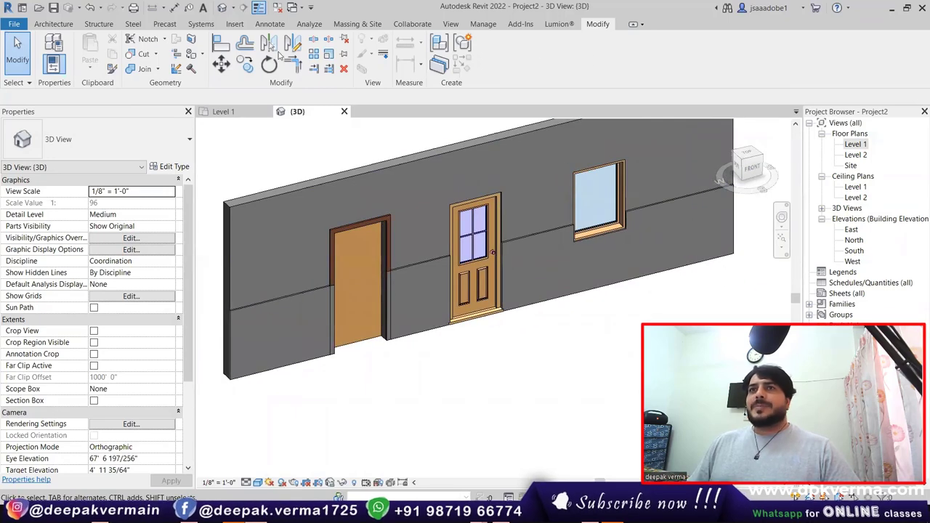
Create a new material in the Material Browser named '01 wall tiles'.
{"action": "left_click", "coordinate": [484, 24]}
{"action": "left_click", "coordinate": [52, 51]}
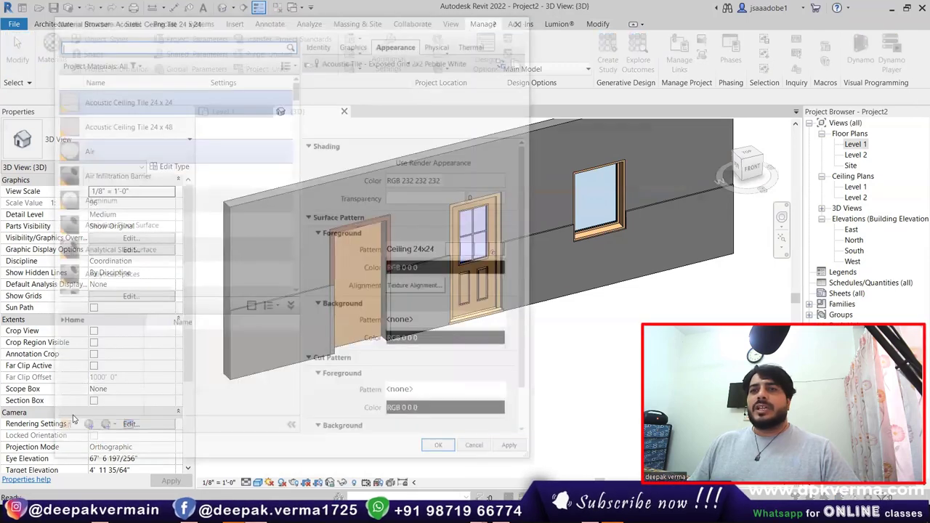
{"action": "left_click", "coordinate": [84, 430]}
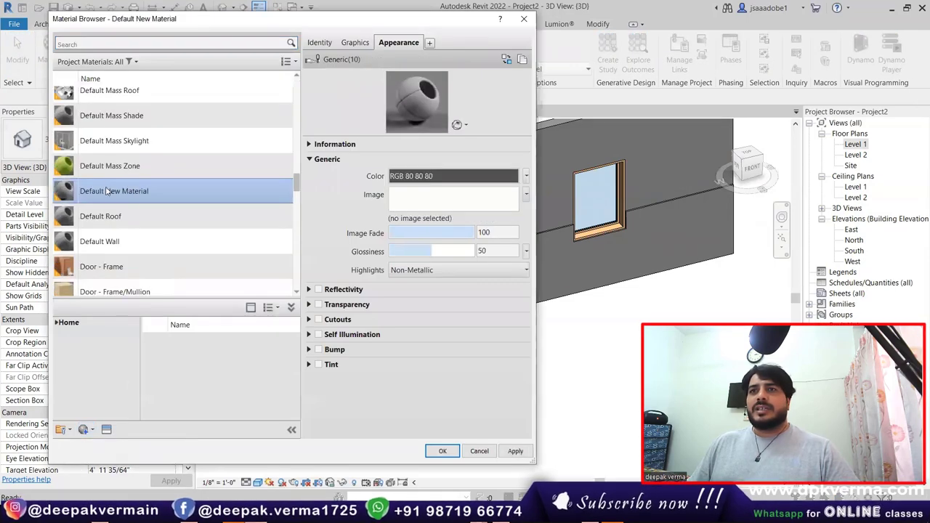
{"action": "right_click", "coordinate": [106, 191]}
{"action": "left_click", "coordinate": [130, 220]}
{"action": "type", "text": "01 wall tiles"}
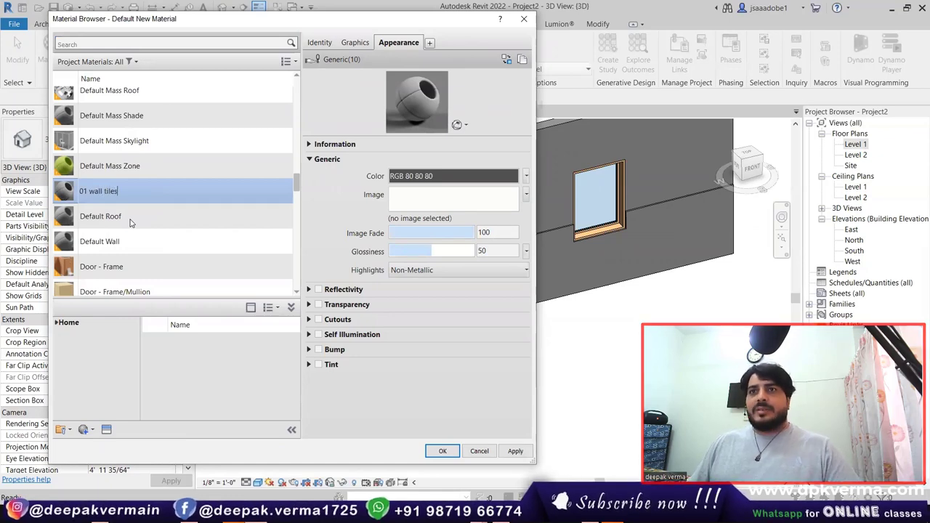
{"action": "key", "text": "Return"}
{"action": "left_click", "coordinate": [116, 99]}
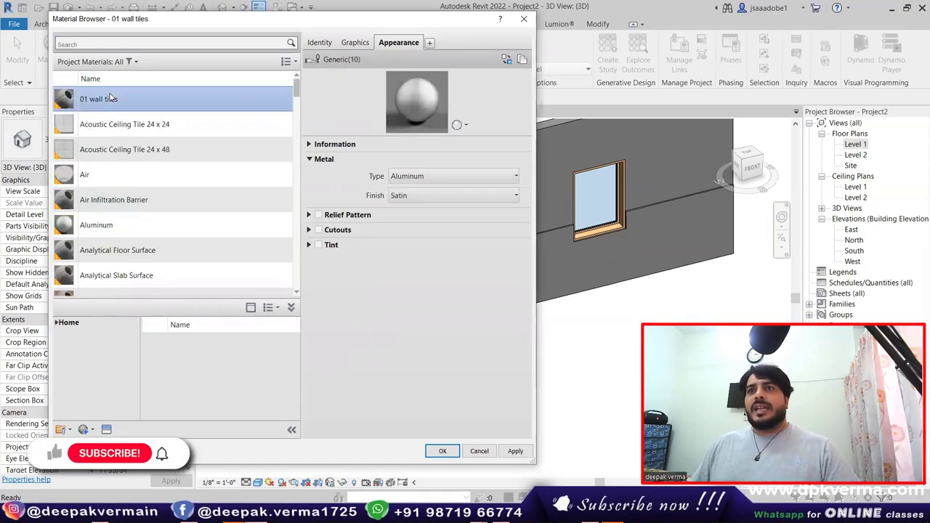
Assign it the Wall Covering > Tile appearance 'Tiles - Mix01 - Stone and Ceramic'.
{"action": "left_click", "coordinate": [107, 430]}
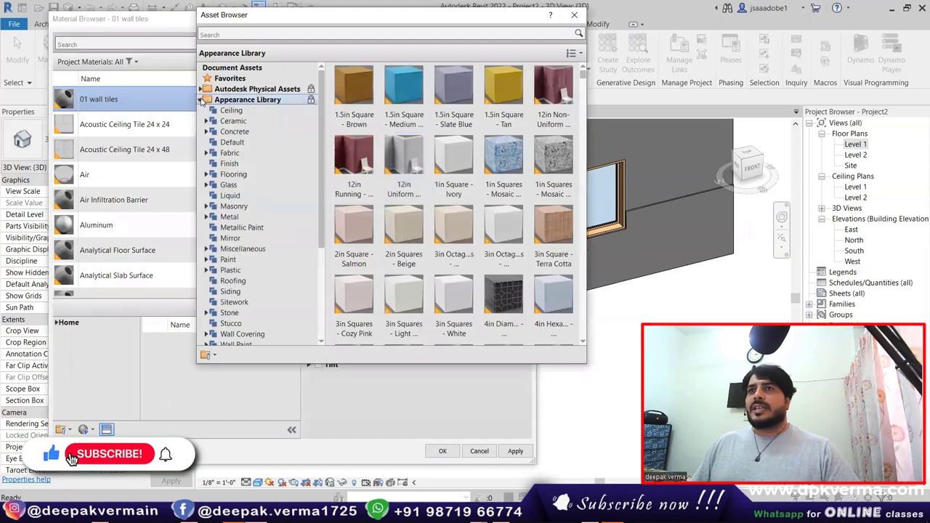
{"action": "scroll", "coordinate": [230, 313], "scroll_direction": "down", "scroll_amount": 2}
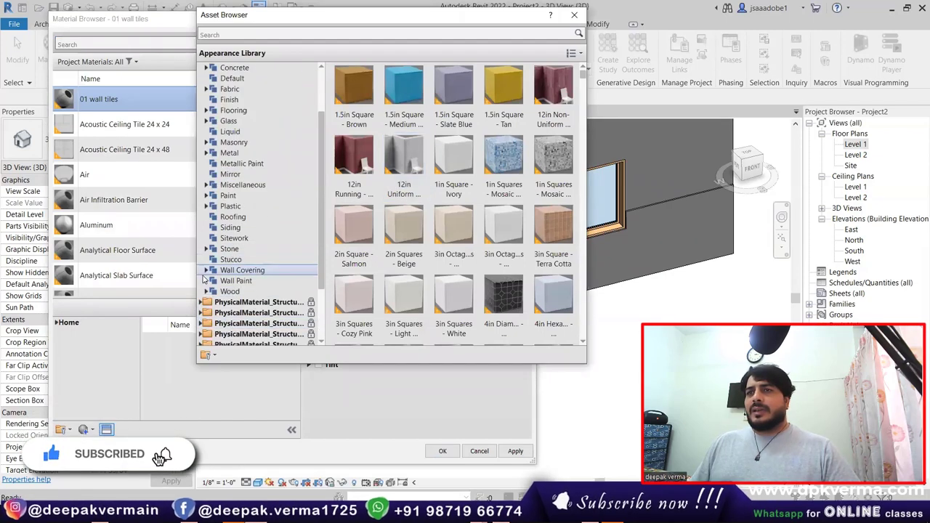
{"action": "left_click", "coordinate": [242, 270]}
{"action": "left_click", "coordinate": [206, 269]}
{"action": "left_click", "coordinate": [231, 291]}
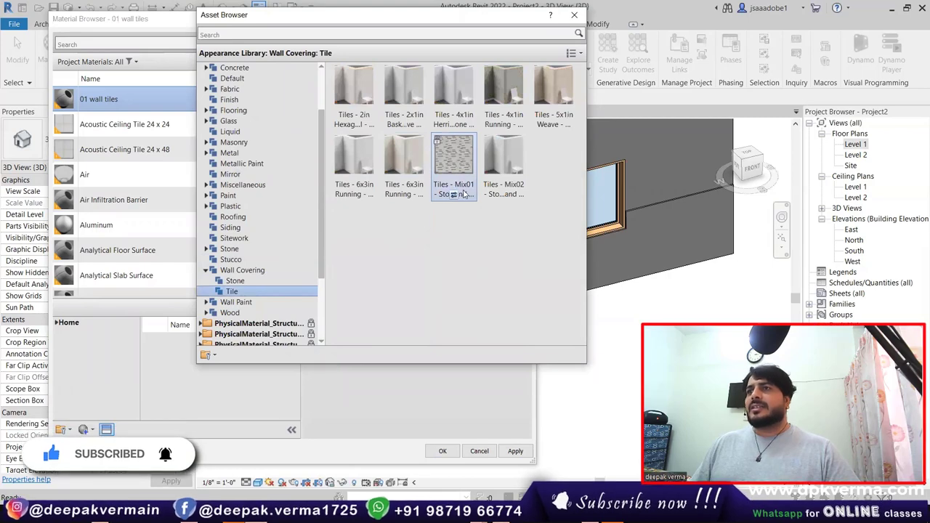
{"action": "left_click", "coordinate": [454, 194]}
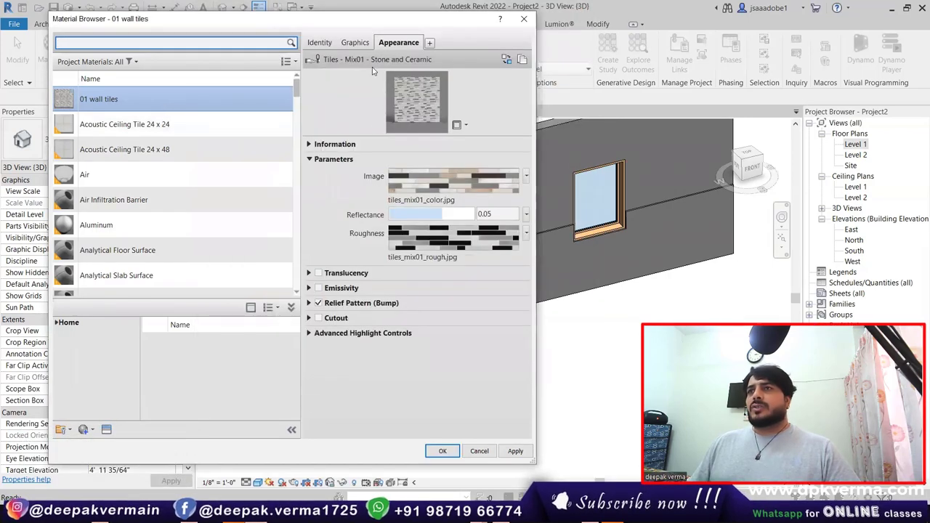
{"action": "left_click", "coordinate": [355, 42]}
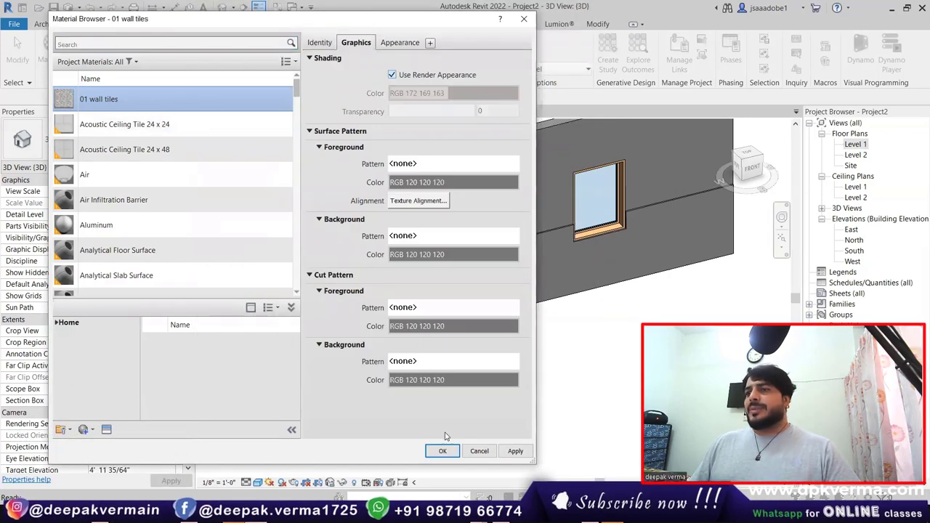
{"action": "left_click", "coordinate": [442, 453]}
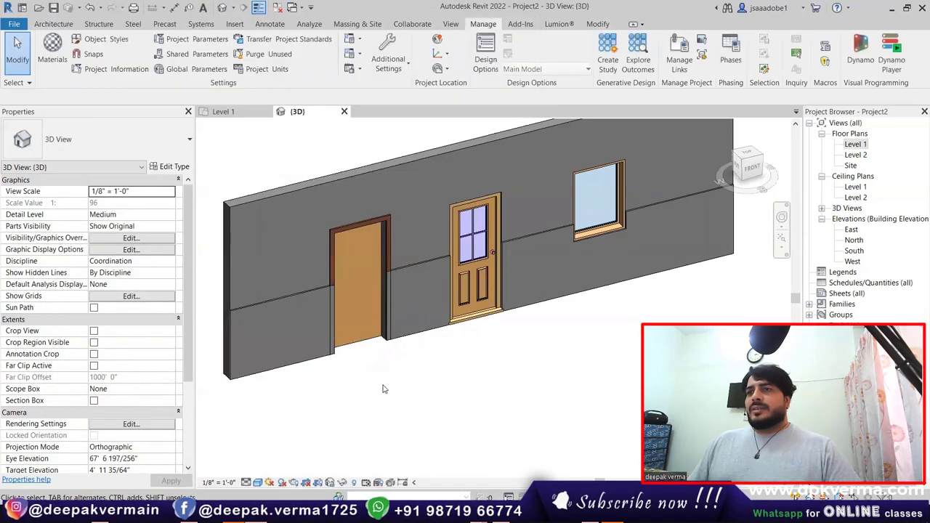
Paint the lower finish wall face with '01 wall tiles' and switch the view to Realistic.
{"action": "left_click", "coordinate": [604, 24]}
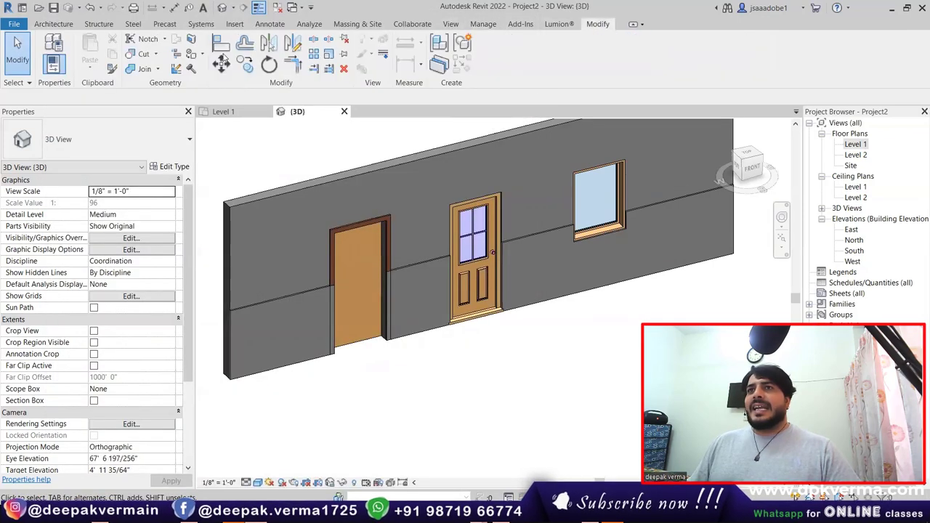
{"action": "left_click", "coordinate": [192, 68]}
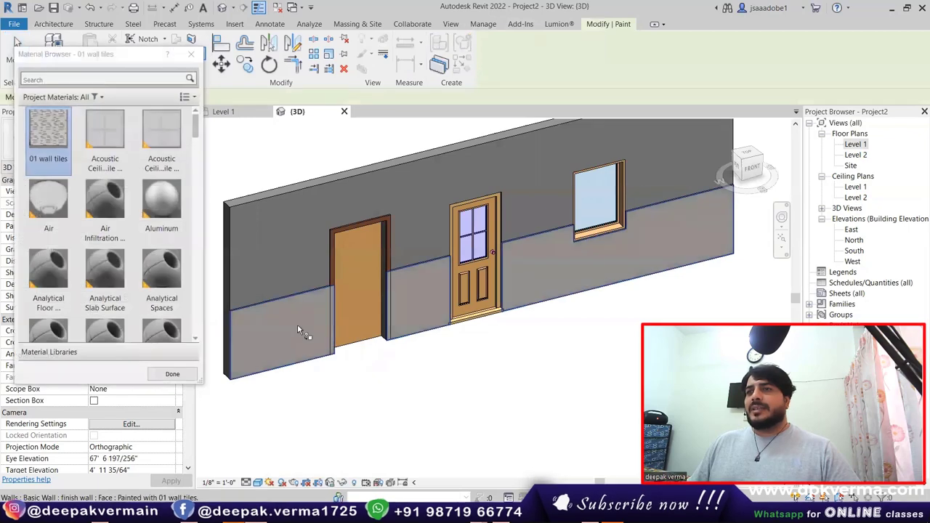
{"action": "left_click", "coordinate": [191, 55]}
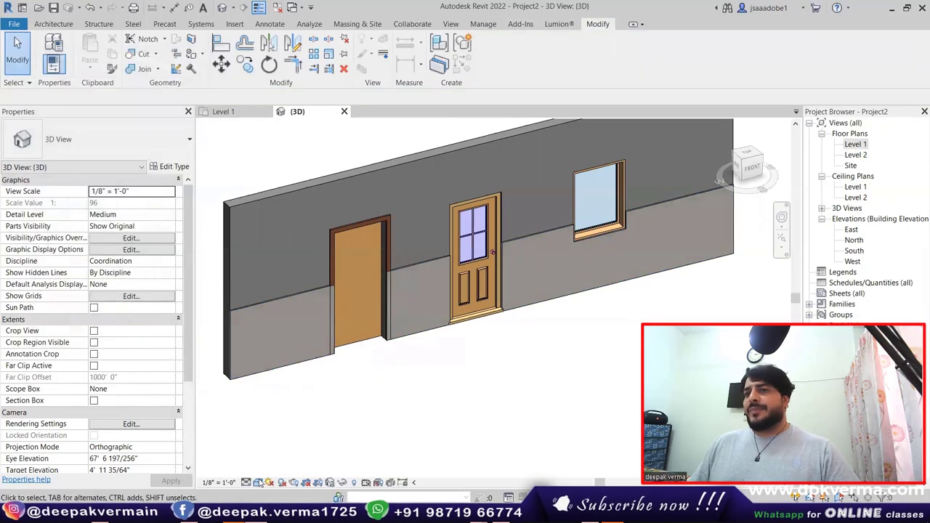
{"action": "left_click", "coordinate": [258, 483]}
{"action": "left_click", "coordinate": [312, 469]}
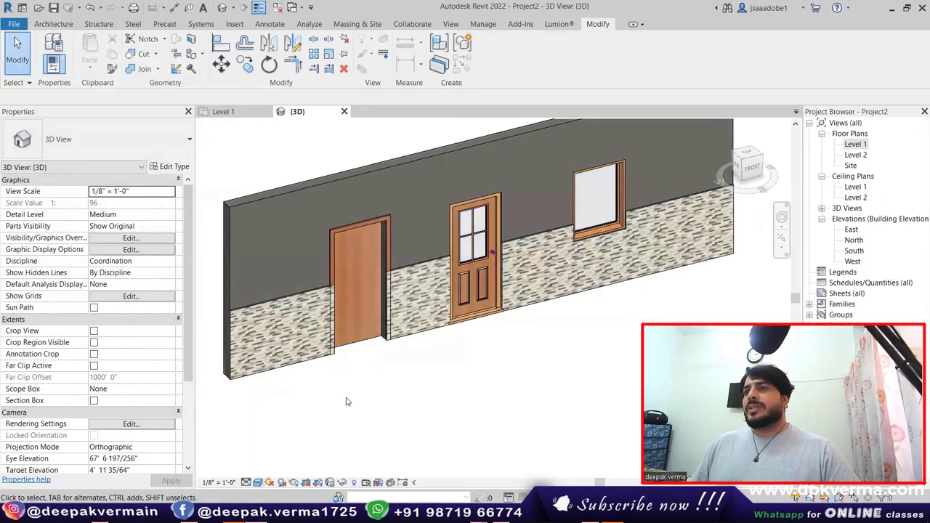
{"action": "mouse_move", "coordinate": [433, 396]}
{"action": "middle_mouse_down", "text": "shift"}
{"action": "mouse_move", "coordinate": [450, 370]}
{"action": "mouse_move", "coordinate": [401, 375]}
{"action": "mouse_move", "coordinate": [420, 361]}
{"action": "middle_mouse_up", "text": "shift"}
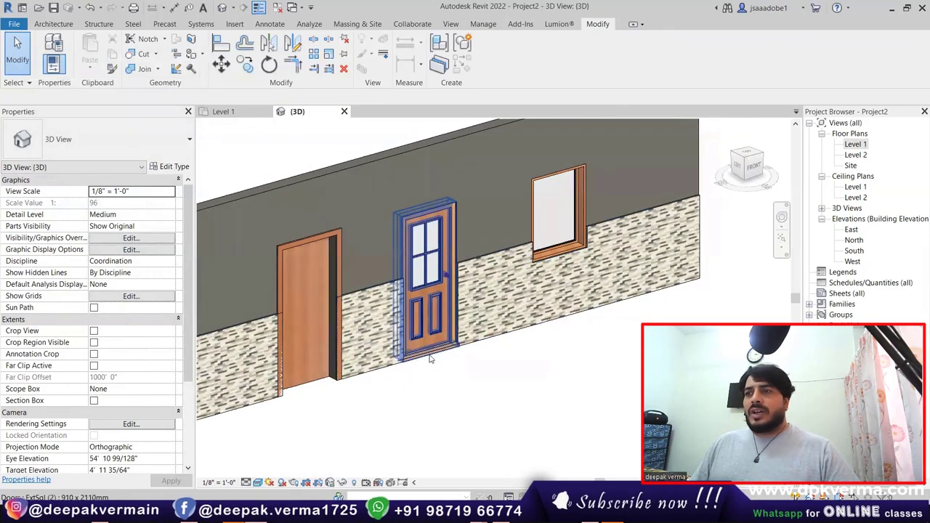
{"action": "left_click_drag", "start_coordinate": [430, 359], "coordinate": [469, 349]}
{"action": "key", "text": "Escape"}
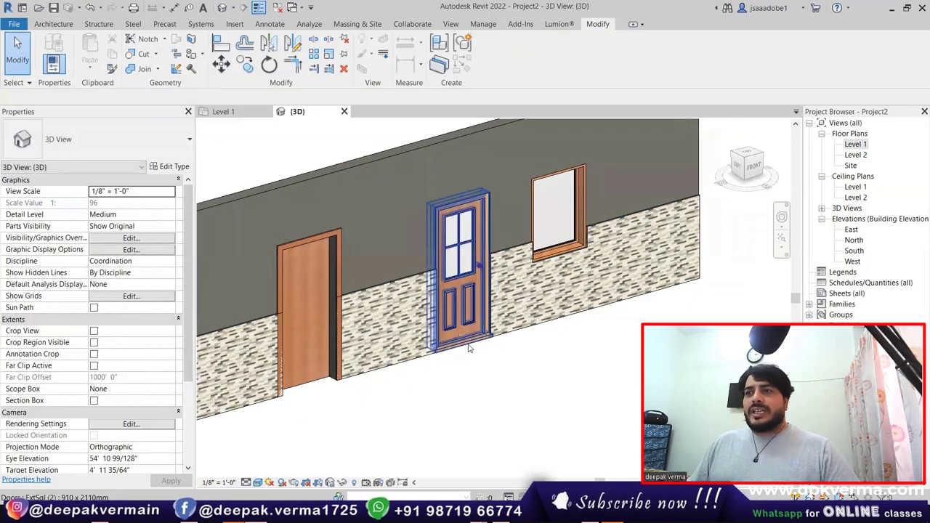
{"action": "left_click", "coordinate": [469, 348]}
{"action": "key", "text": "Escape"}
{"action": "scroll", "coordinate": [501, 289], "scroll_direction": "up", "scroll_amount": 3}
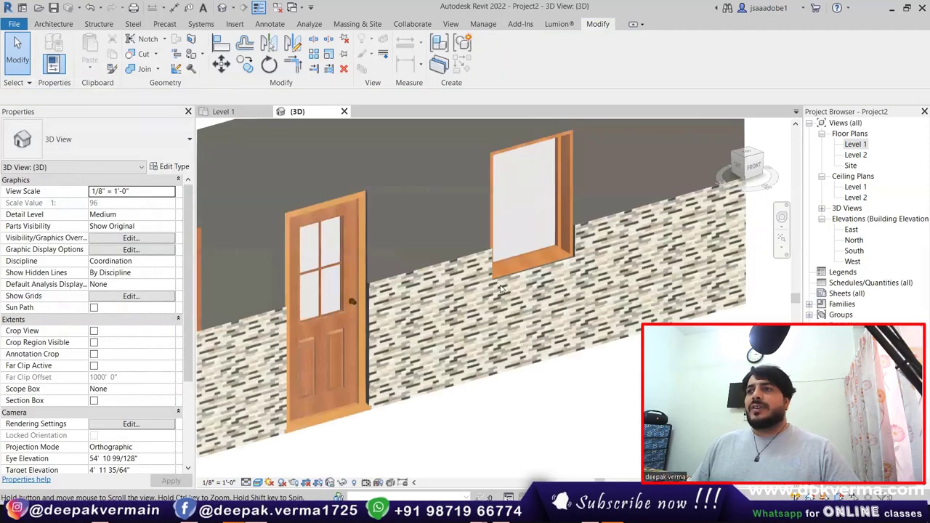
{"action": "left_click", "coordinate": [538, 283]}
{"action": "key", "text": "Escape"}
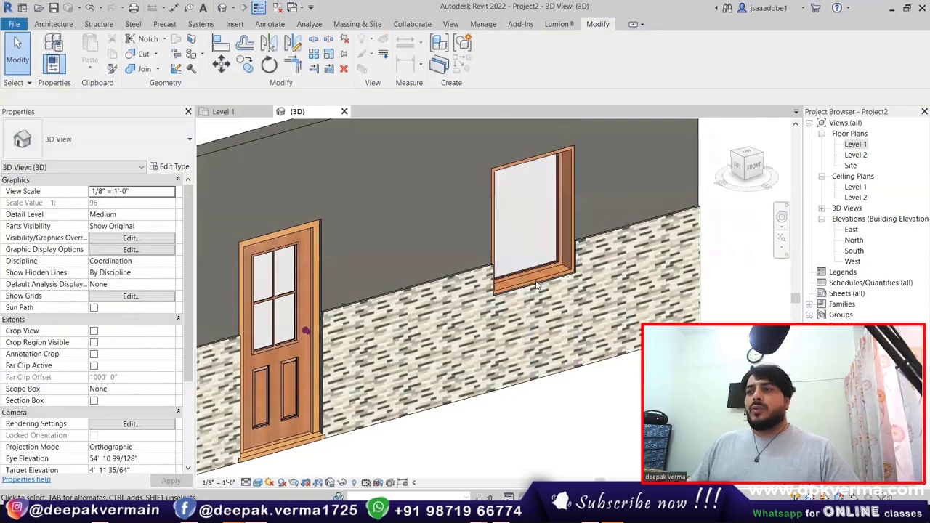
{"action": "scroll", "coordinate": [536, 285], "scroll_direction": "down", "scroll_amount": 2}
{"action": "middle_click_drag", "start_coordinate": [437, 327], "coordinate": [523, 327]}
{"action": "scroll", "coordinate": [358, 354], "scroll_direction": "up", "scroll_amount": 2}
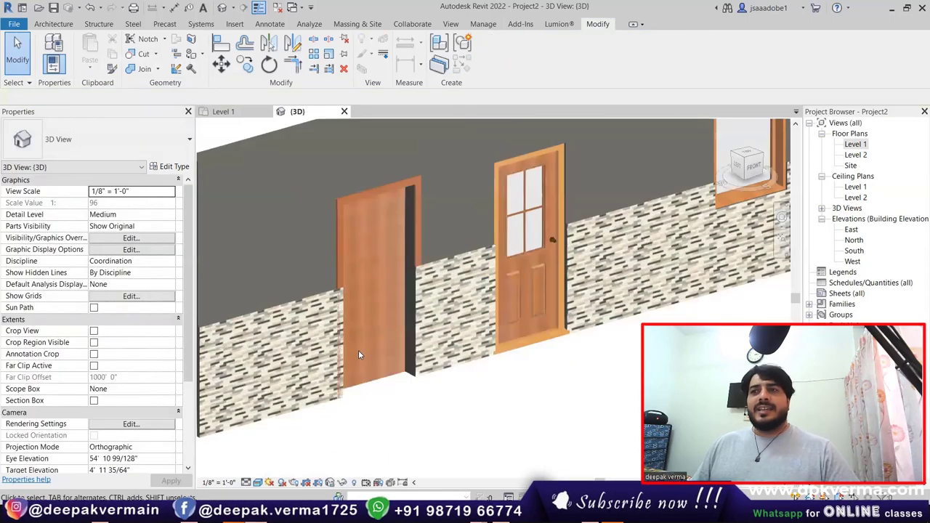
{"action": "scroll", "coordinate": [358, 355], "scroll_direction": "up", "scroll_amount": 2}
{"action": "scroll", "coordinate": [328, 242], "scroll_direction": "up", "scroll_amount": 1}
{"action": "scroll", "coordinate": [471, 275], "scroll_direction": "up", "scroll_amount": 1}
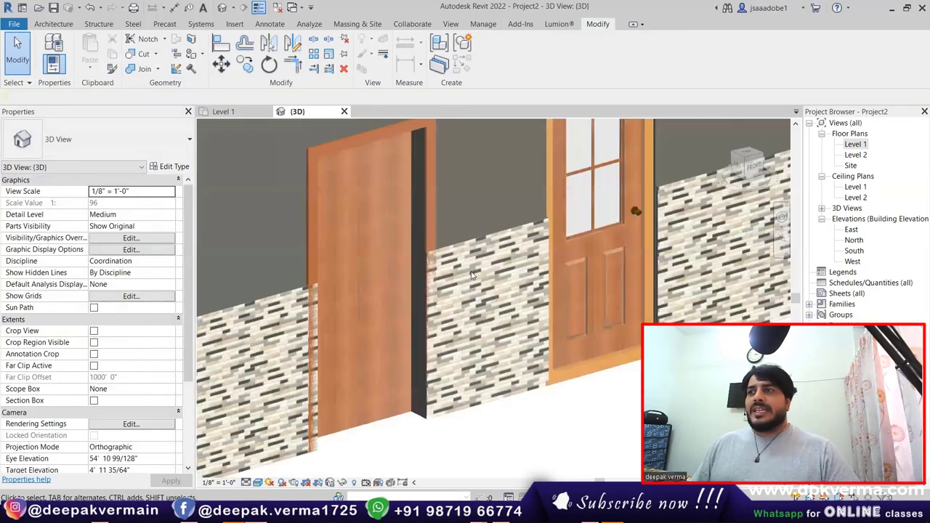
{"action": "middle_click_drag", "start_coordinate": [471, 275], "coordinate": [526, 325], "text": "shift"}
{"action": "scroll", "coordinate": [365, 285], "scroll_direction": "down", "scroll_amount": 2}
{"action": "scroll", "coordinate": [359, 276], "scroll_direction": "up", "scroll_amount": 2}
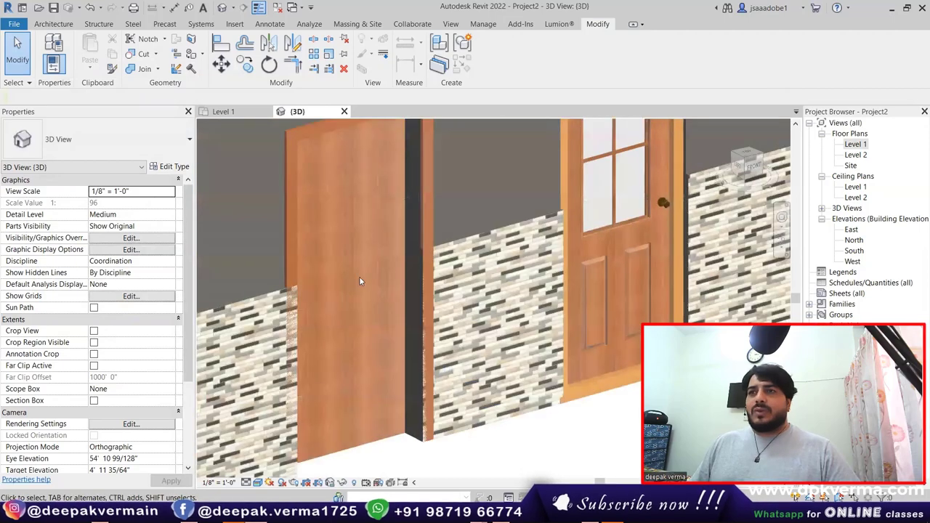
{"action": "mouse_move", "coordinate": [356, 272]}
{"action": "middle_mouse_down", "text": "shift"}
{"action": "mouse_move", "coordinate": [433, 289]}
{"action": "mouse_move", "coordinate": [487, 285]}
{"action": "middle_mouse_up", "text": "shift"}
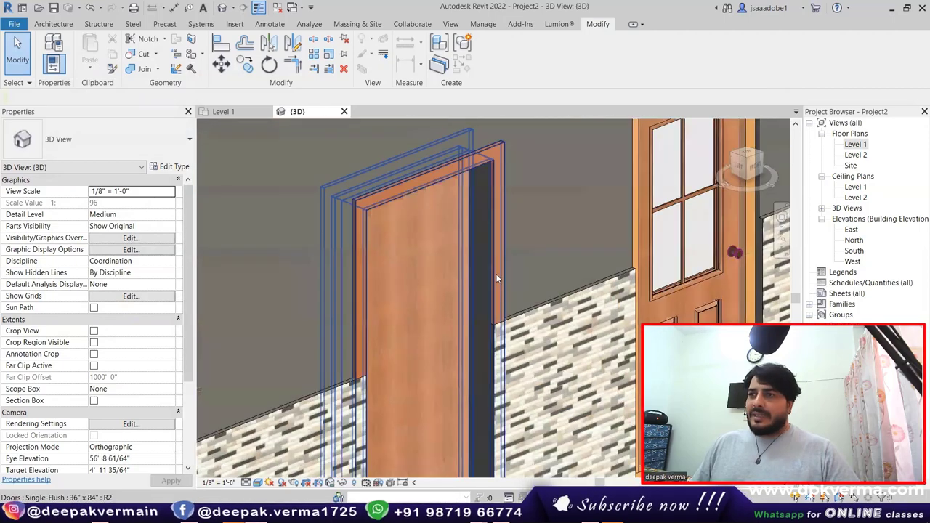
{"action": "middle_click_drag", "start_coordinate": [484, 200], "coordinate": [533, 282]}
{"action": "scroll", "coordinate": [534, 282], "scroll_direction": "down", "scroll_amount": 3}
{"action": "scroll", "coordinate": [520, 266], "scroll_direction": "up", "scroll_amount": 2}
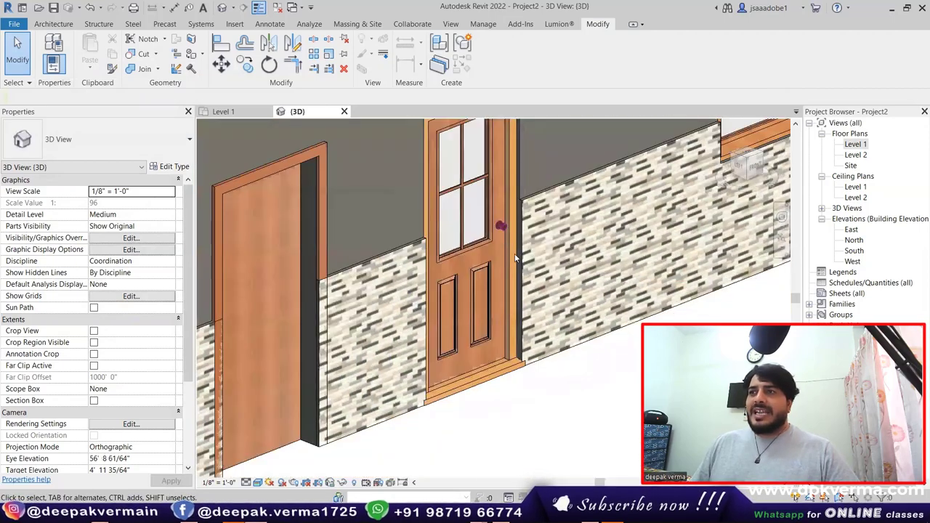
{"action": "scroll", "coordinate": [508, 250], "scroll_direction": "up", "scroll_amount": 2}
{"action": "middle_click_drag", "start_coordinate": [519, 227], "coordinate": [519, 186], "text": "shift"}
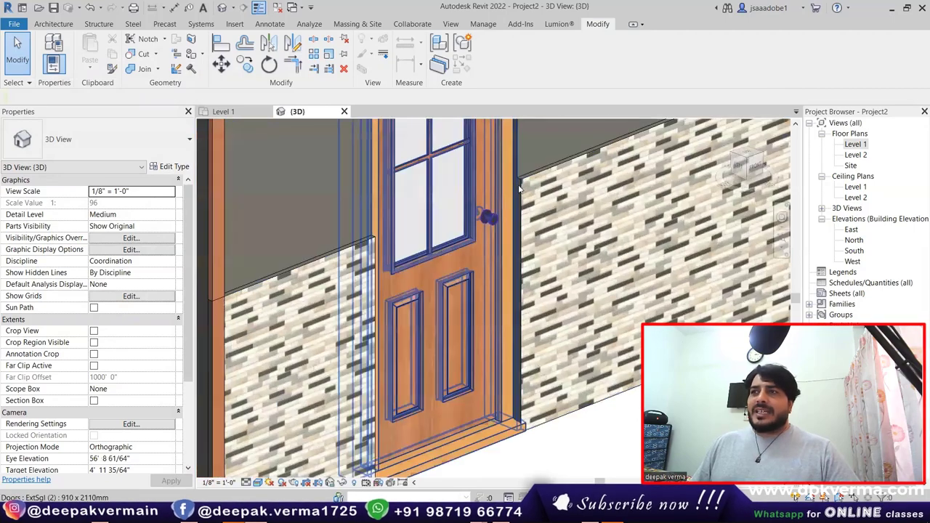
{"action": "scroll", "coordinate": [472, 232], "scroll_direction": "up", "scroll_amount": 1}
{"action": "scroll", "coordinate": [423, 264], "scroll_direction": "down", "scroll_amount": 3}
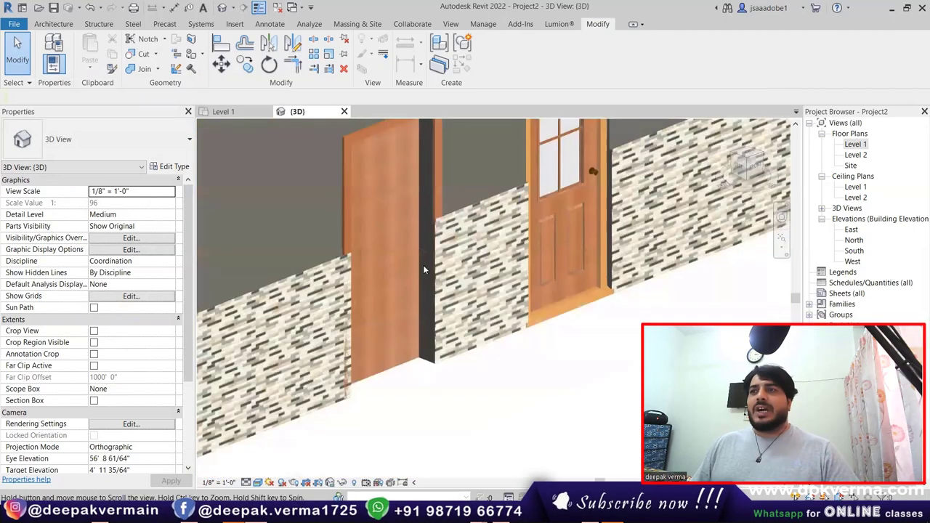
{"action": "scroll", "coordinate": [435, 274], "scroll_direction": "up", "scroll_amount": 1}
{"action": "scroll", "coordinate": [450, 214], "scroll_direction": "up", "scroll_amount": 1}
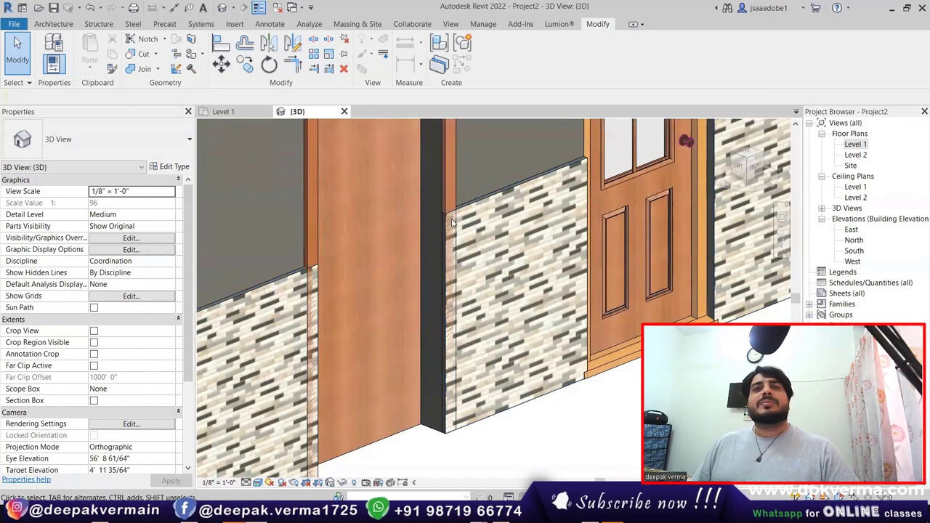
Set the Single-Flush door type's Trim Projection Int to 1.1.
{"action": "left_click", "coordinate": [310, 232]}
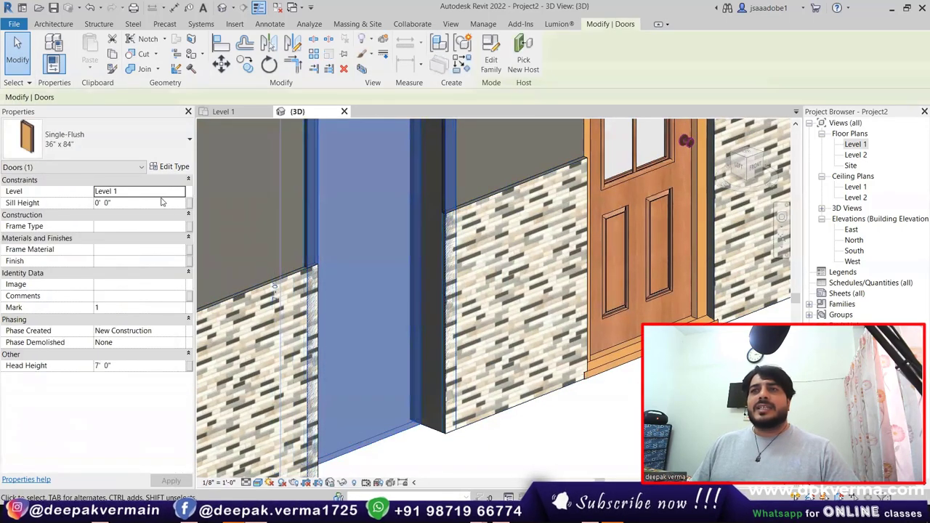
{"action": "left_click", "coordinate": [168, 167]}
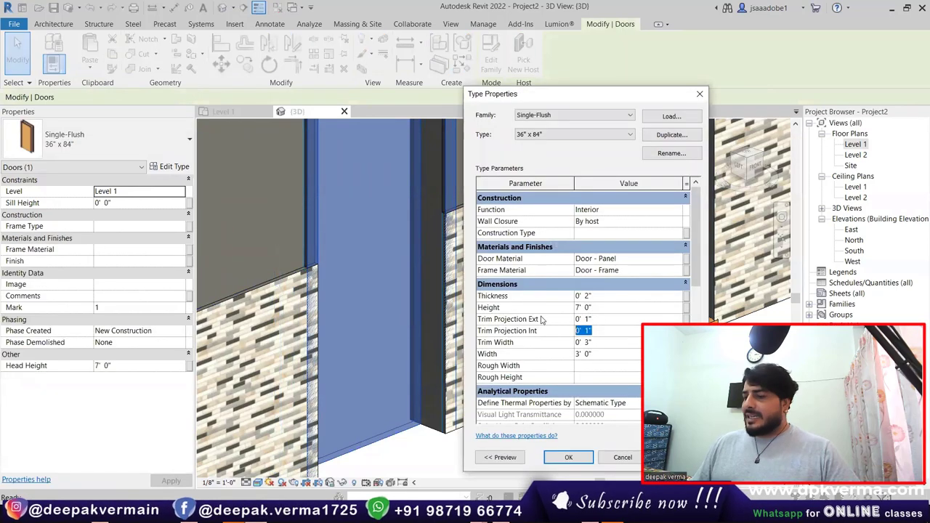
{"action": "type", "text": "13/128"}
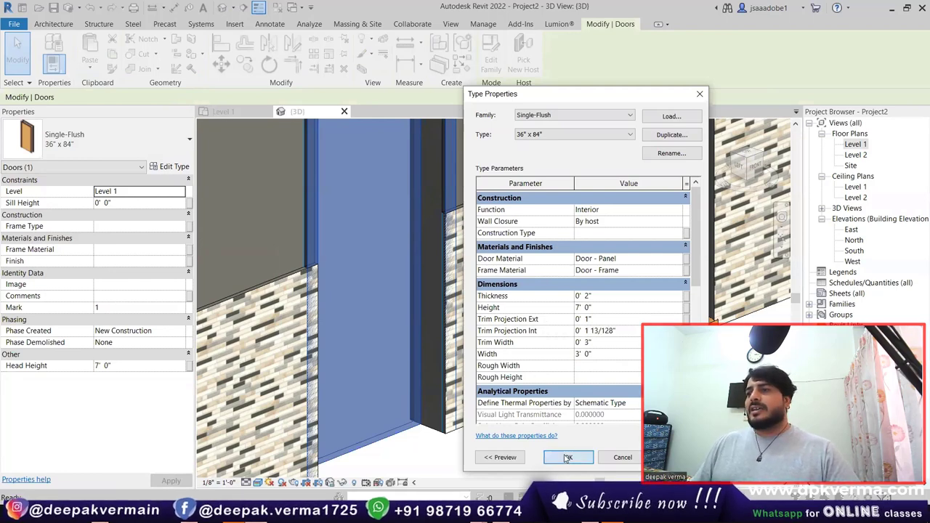
{"action": "left_click", "coordinate": [568, 458]}
Drag the window slightly left along the wall toward the glazed door.
{"action": "left_click", "coordinate": [468, 447]}
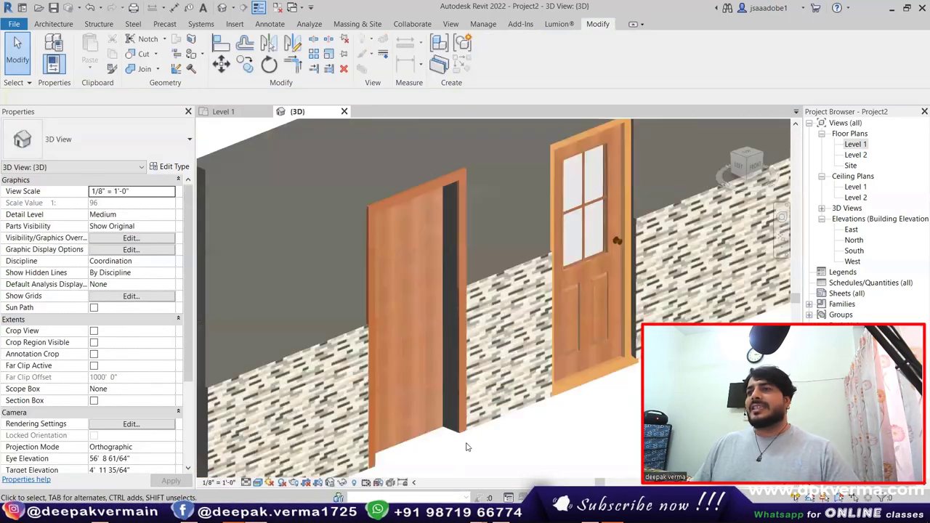
{"action": "scroll", "coordinate": [404, 369], "scroll_direction": "down", "scroll_amount": 2}
{"action": "scroll", "coordinate": [434, 374], "scroll_direction": "down", "scroll_amount": 2}
{"action": "scroll", "coordinate": [422, 370], "scroll_direction": "down", "scroll_amount": 2}
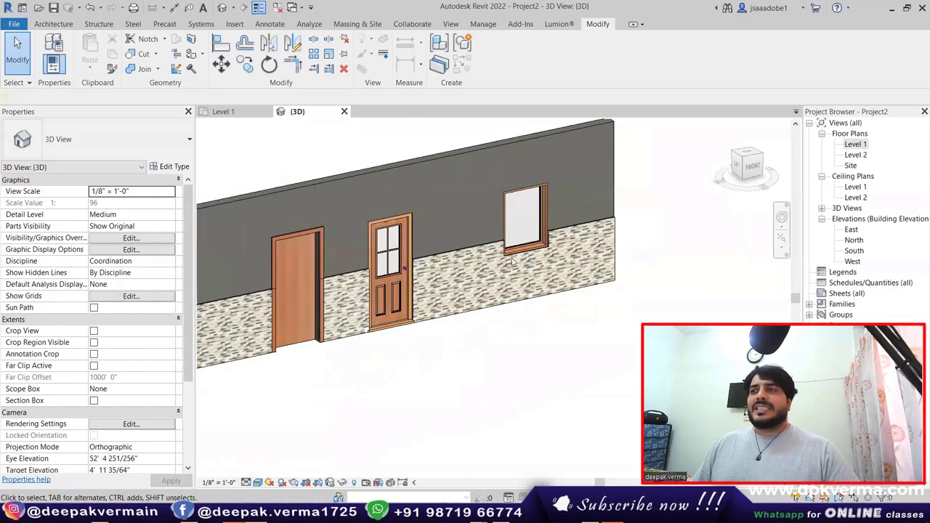
{"action": "left_click", "coordinate": [502, 251]}
{"action": "key", "text": "Escape"}
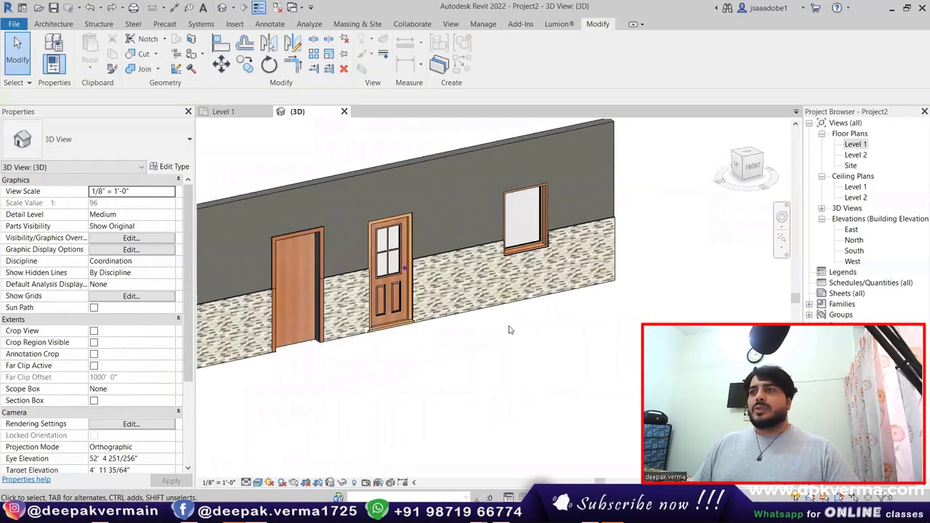
{"action": "left_click", "coordinate": [522, 254]}
{"action": "left_click_drag", "start_coordinate": [518, 256], "coordinate": [494, 263]}
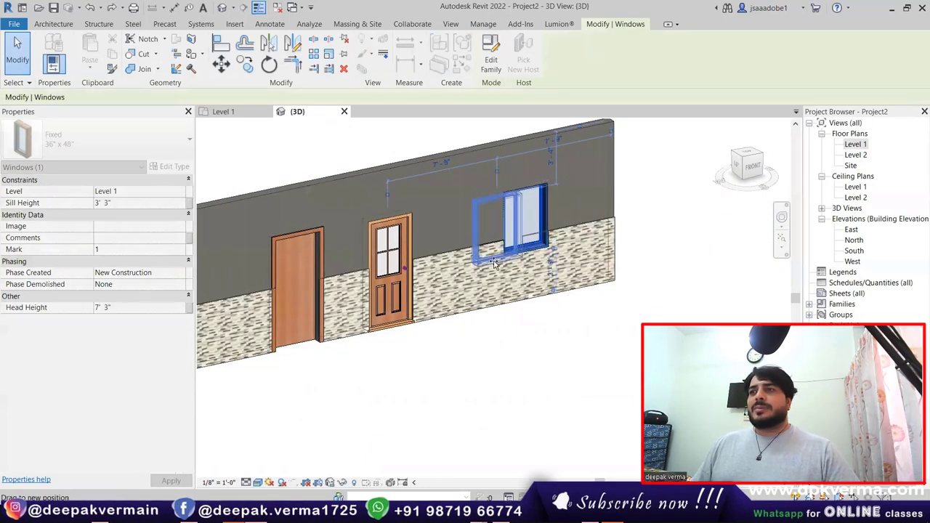
{"action": "left_click", "coordinate": [478, 327]}
Orbit, pan and zoom the 3D view to review the tiled wall with its doors and window.
{"action": "middle_click_drag", "start_coordinate": [478, 327], "coordinate": [320, 320], "text": "shift"}
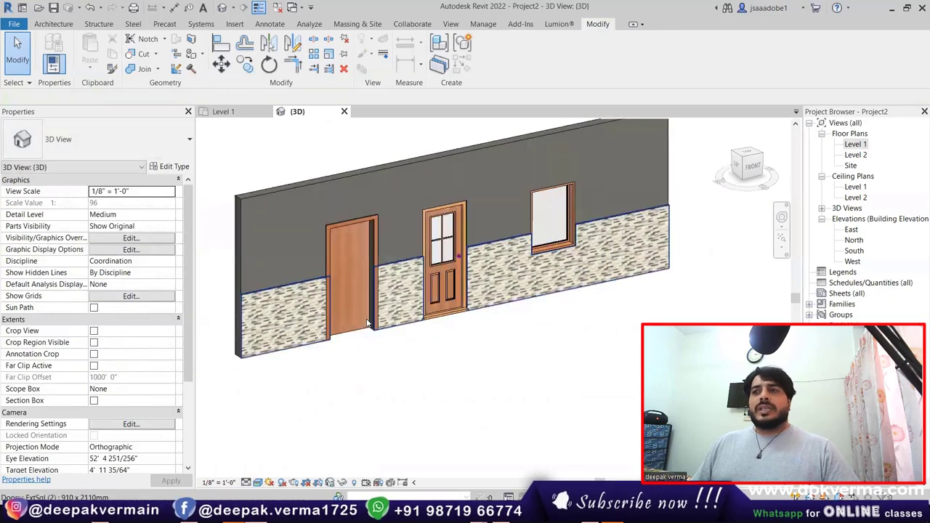
{"action": "scroll", "coordinate": [320, 320], "scroll_direction": "up", "scroll_amount": 3}
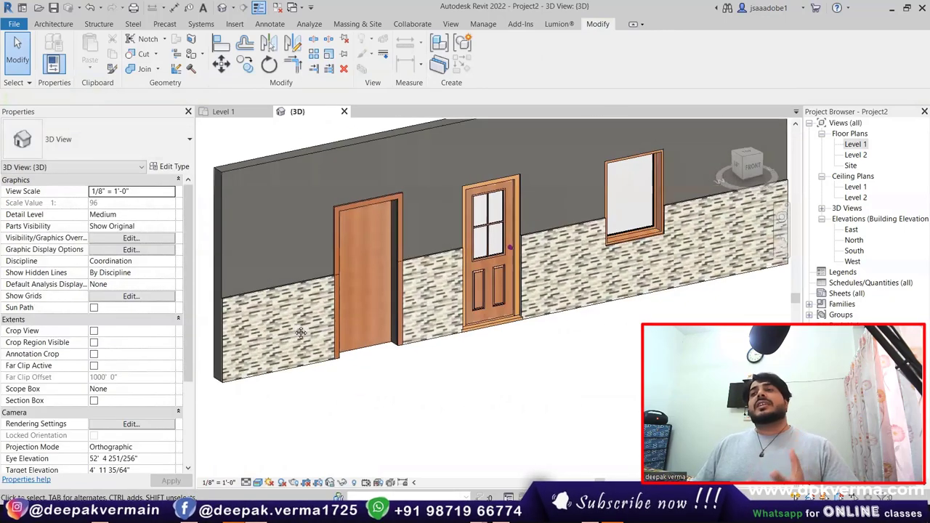
{"action": "middle_click_drag", "start_coordinate": [301, 333], "coordinate": [289, 328], "text": "shift"}
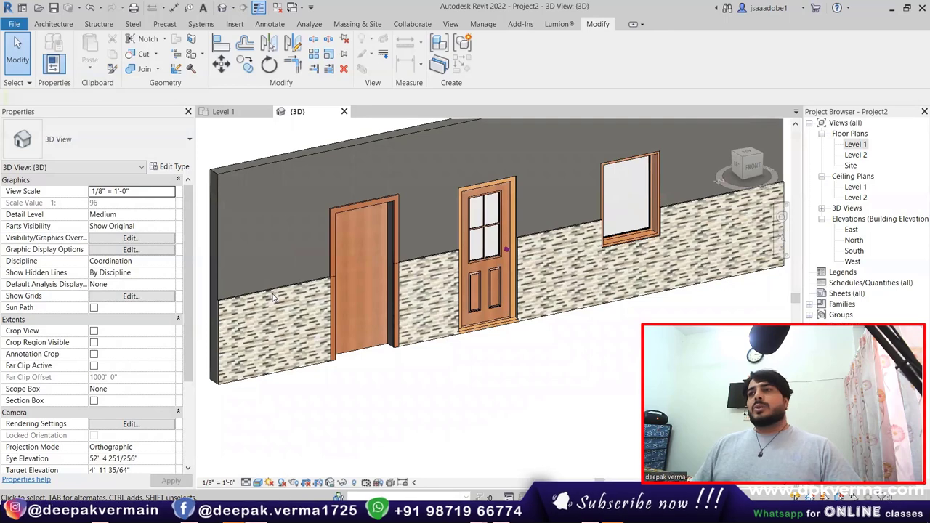
{"action": "middle_click_drag", "start_coordinate": [276, 307], "coordinate": [263, 318]}
{"action": "scroll", "coordinate": [295, 272], "scroll_direction": "down", "scroll_amount": 3}
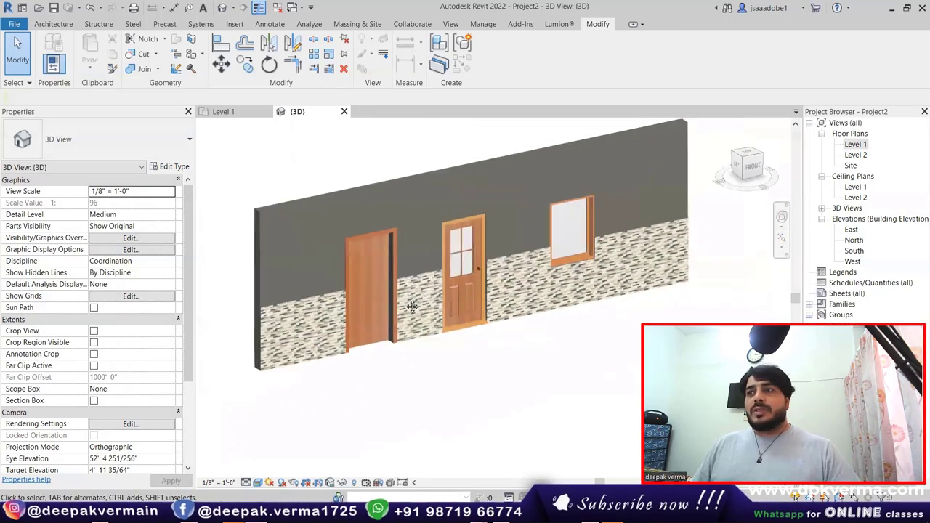
{"action": "scroll", "coordinate": [327, 291], "scroll_direction": "down", "scroll_amount": 2}
{"action": "mouse_move", "coordinate": [471, 322]}
{"action": "middle_mouse_down", "text": "shift"}
{"action": "mouse_move", "coordinate": [485, 316]}
{"action": "mouse_move", "coordinate": [436, 327]}
{"action": "middle_mouse_up", "text": "shift"}
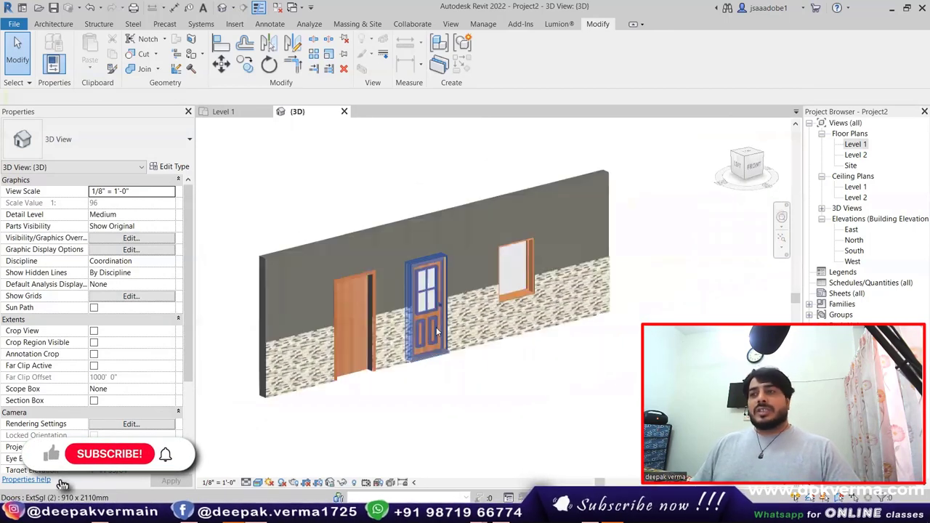